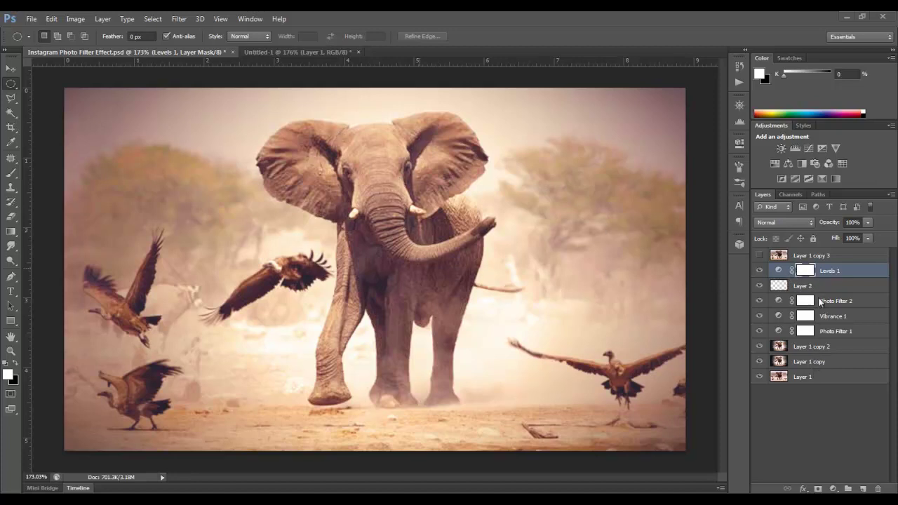
- Toggle Layer 1 copy 3's visibility to compare the filtered result with the original photo
click(759, 255)
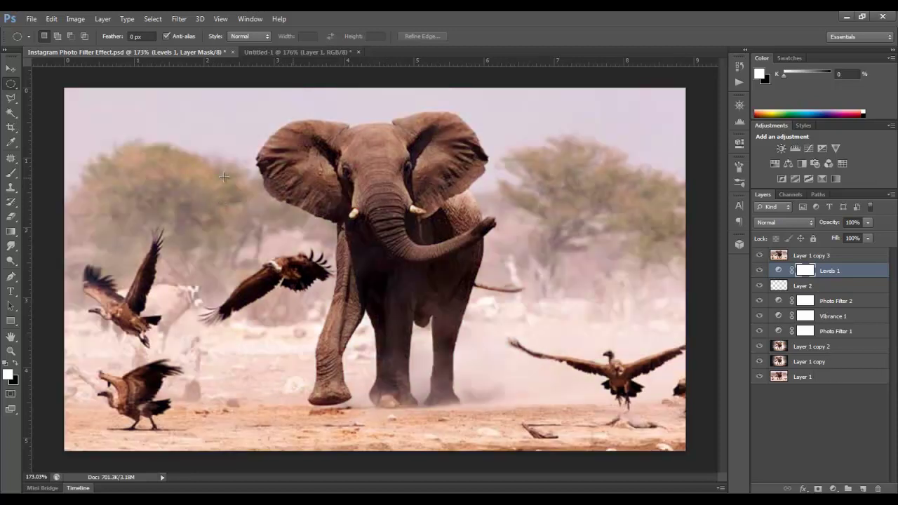
click(759, 257)
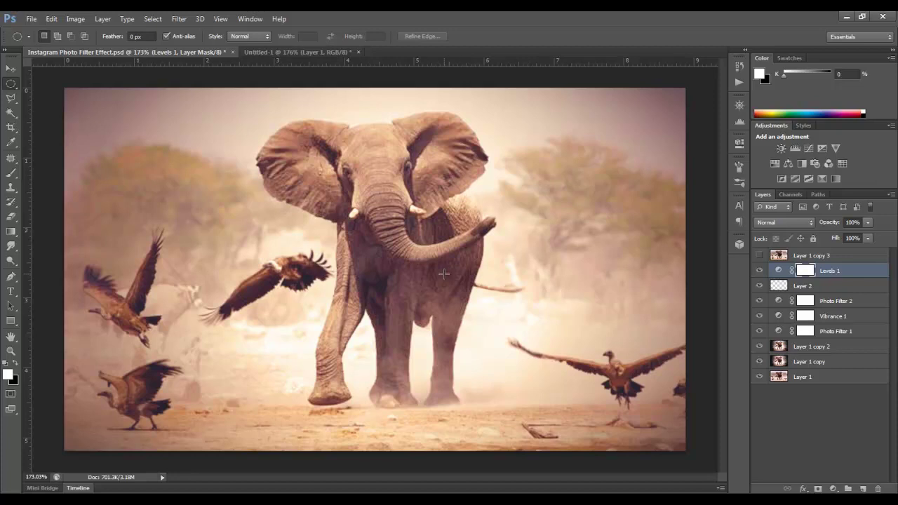
- In Untitled-1, duplicate Layer 1 and hide the original Layer 1 beneath the copy
click(287, 53)
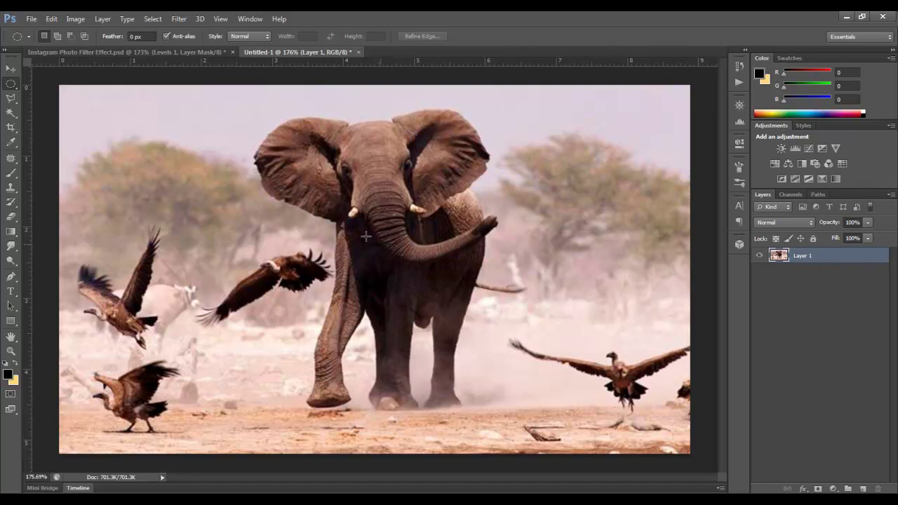
drag(842, 258, 863, 489)
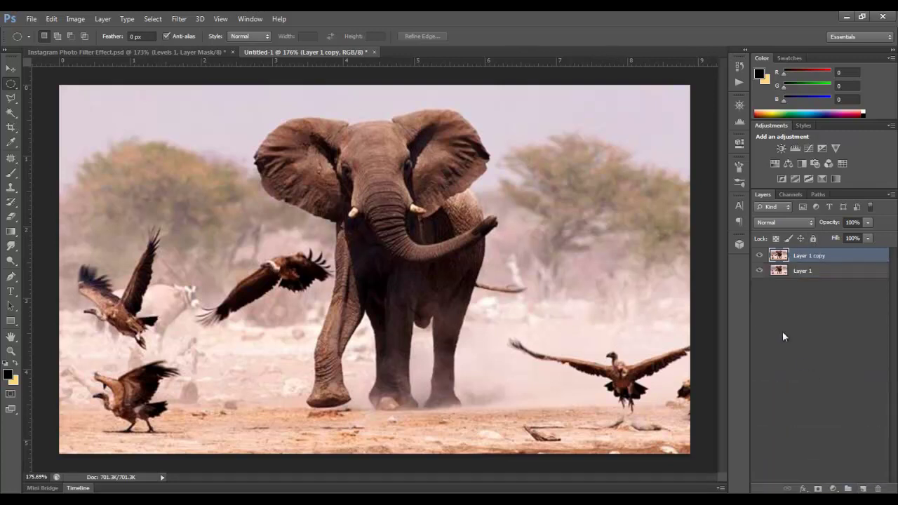
click(758, 271)
- Apply a Lighting Effects spotlight with intensity 35 to Layer 1 copy
click(180, 21)
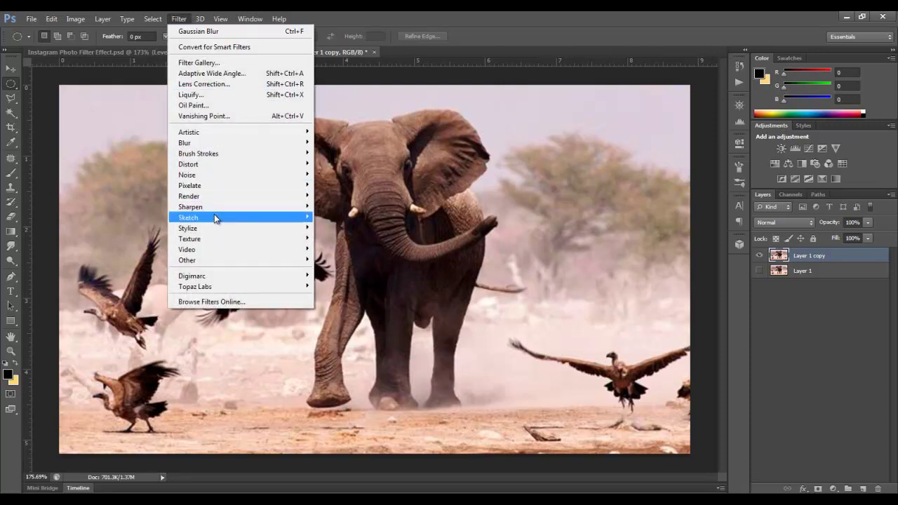
mouse_move(216, 196)
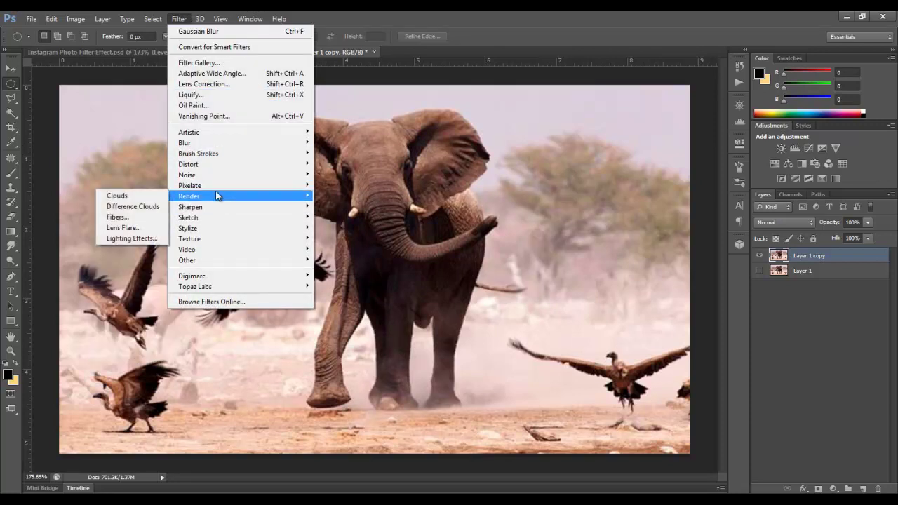
click(121, 240)
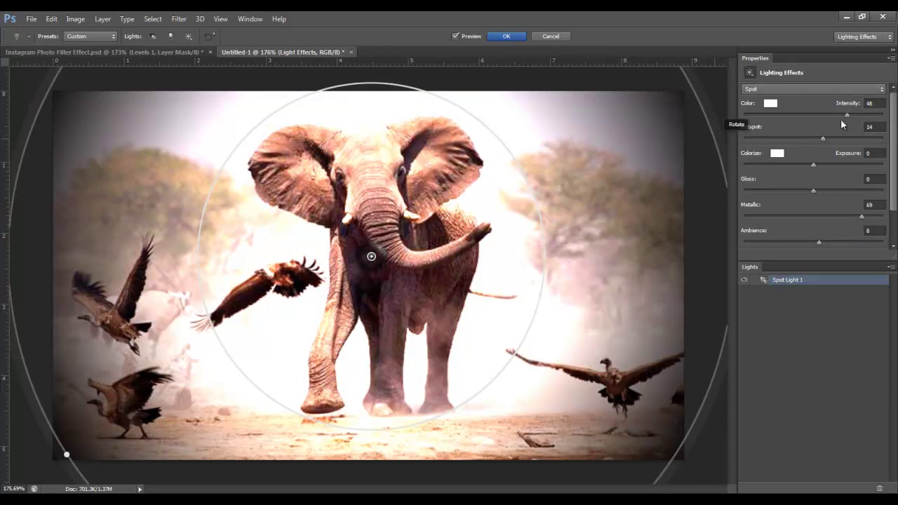
click(876, 103)
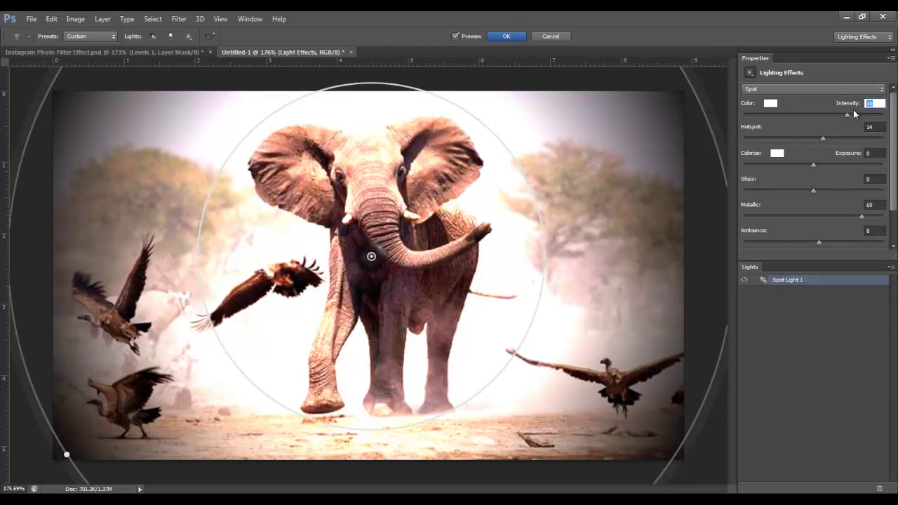
text(35)
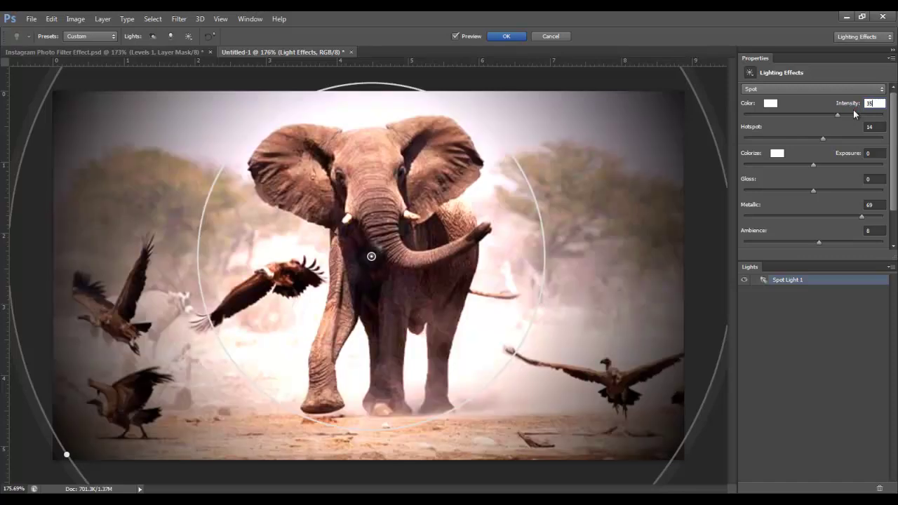
key(Return)
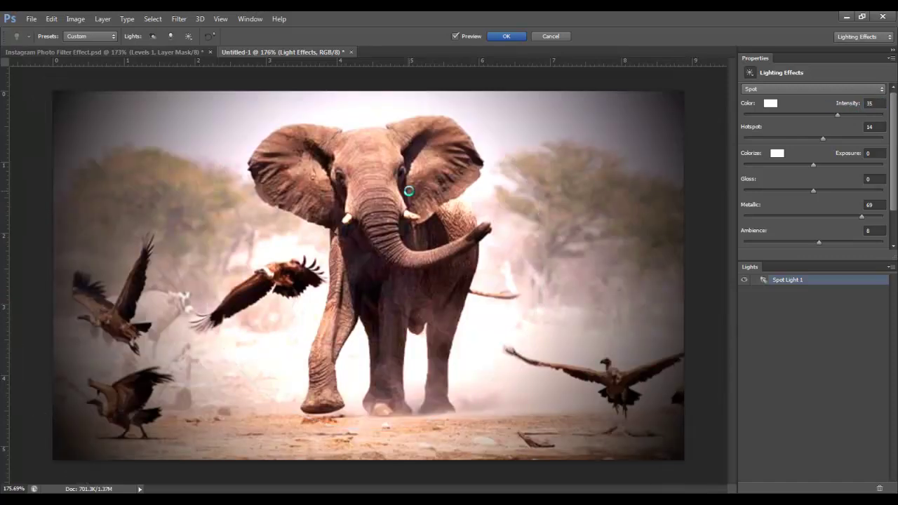
click(513, 37)
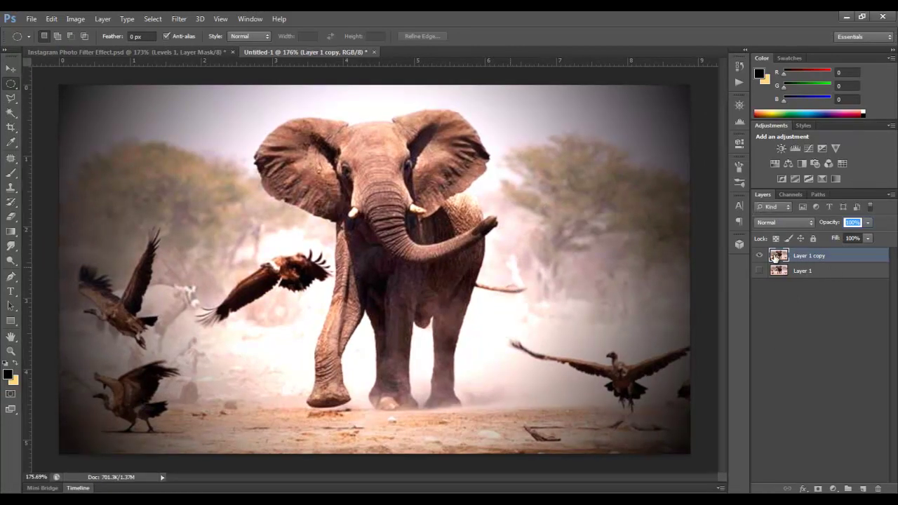
- Hide Layer 1 copy, show the original Layer 1, and add a new empty Layer 2
click(760, 258)
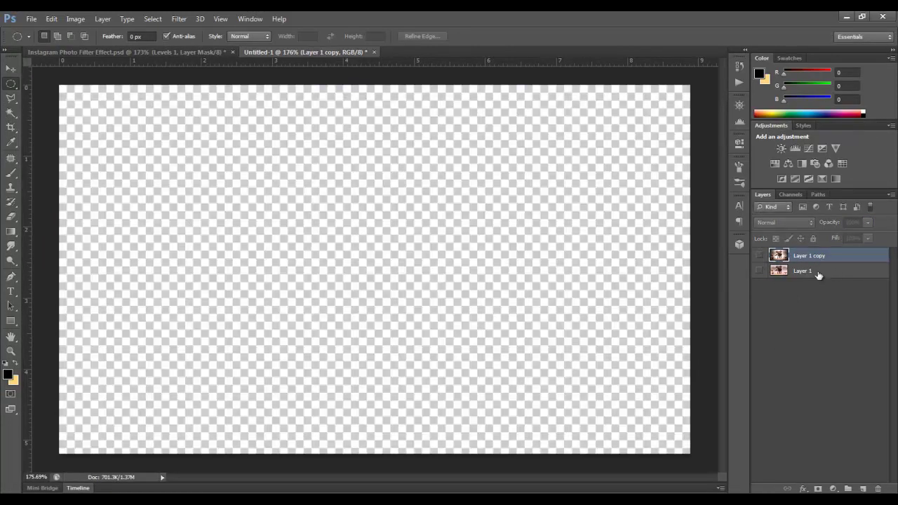
drag(762, 258, 761, 271)
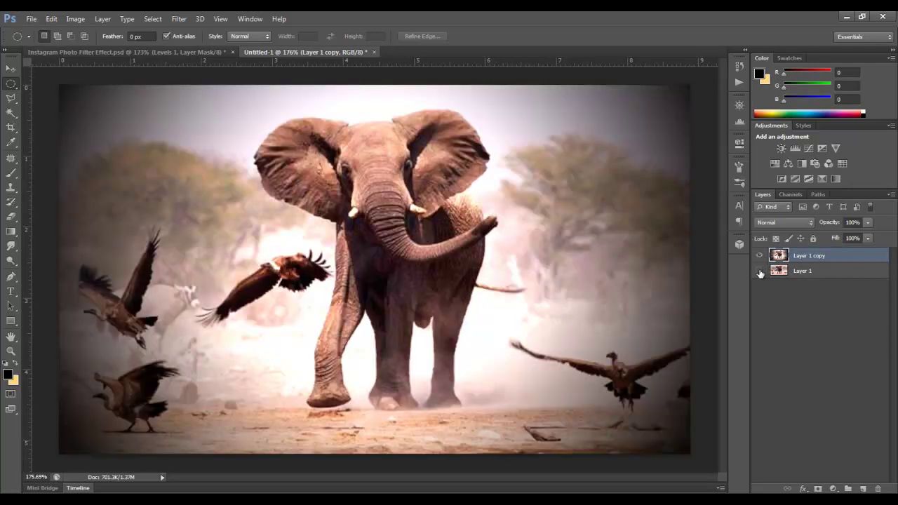
click(761, 258)
click(761, 257)
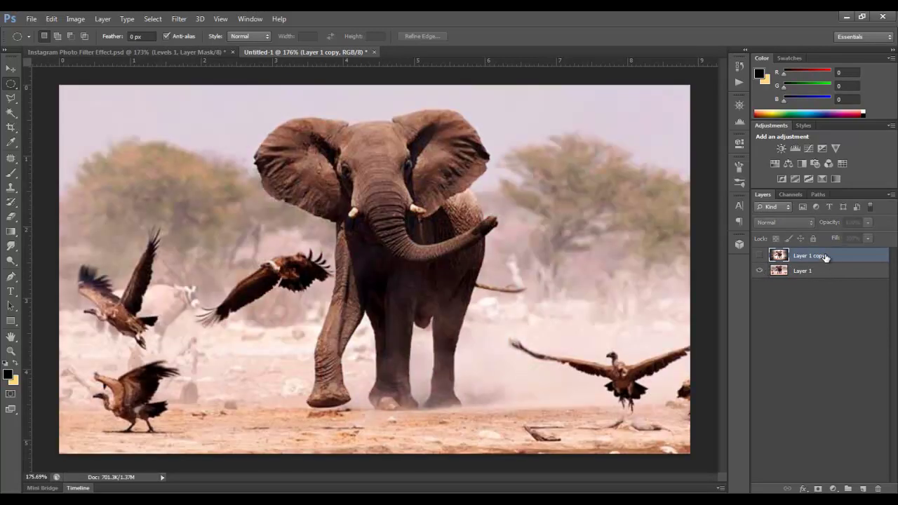
click(863, 489)
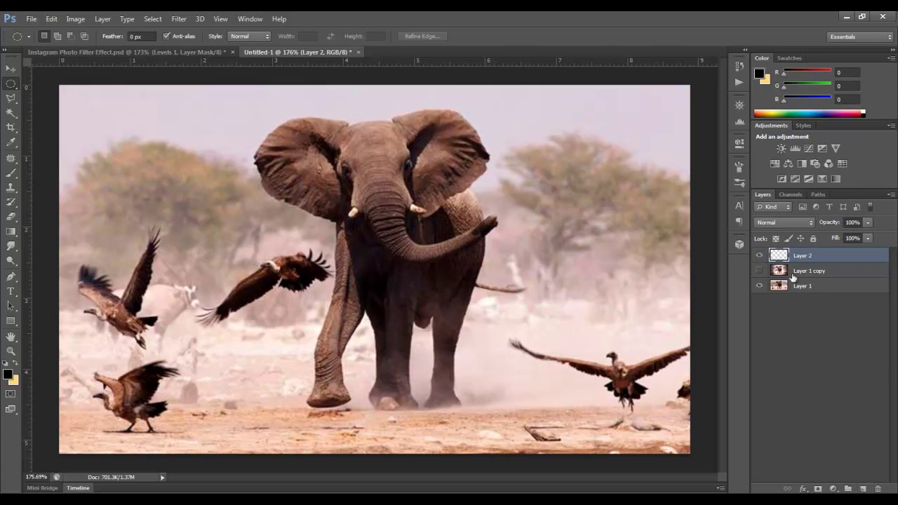
- Set up the Gradient tool with the Black-White gradient, reversed
click(14, 234)
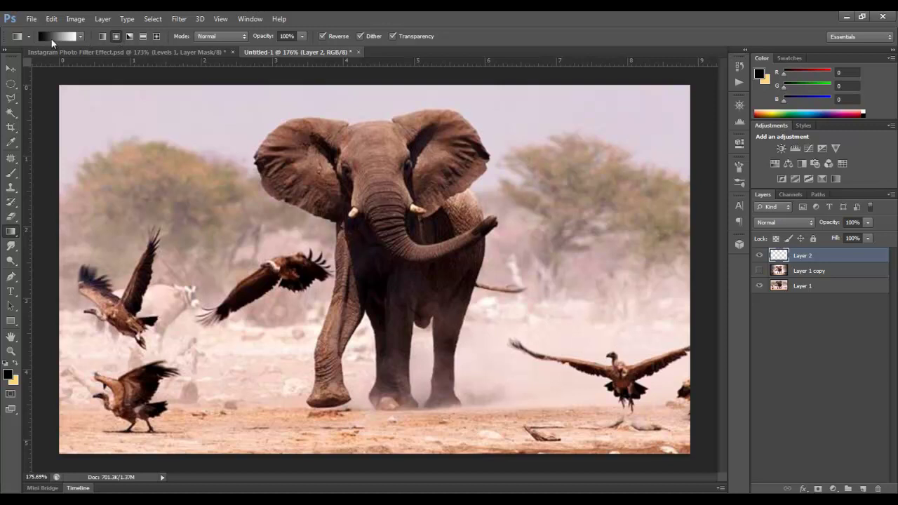
click(56, 38)
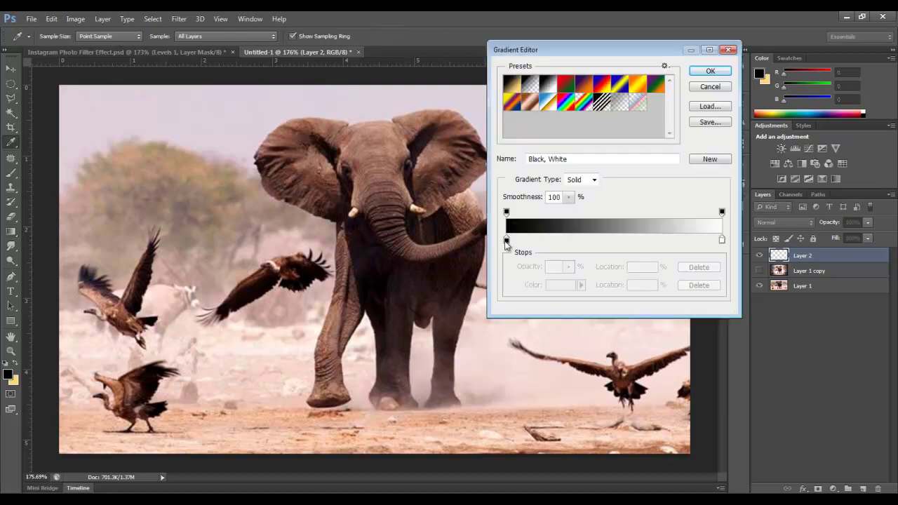
click(710, 71)
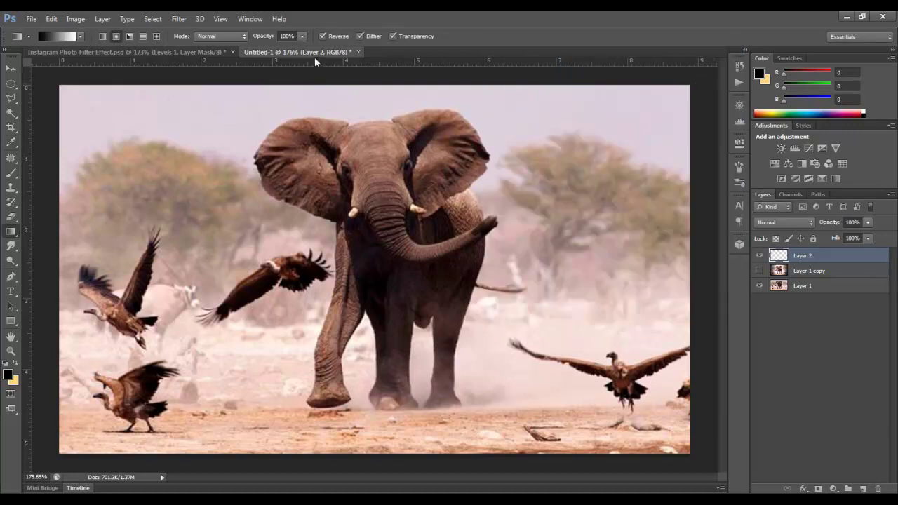
click(323, 36)
- Draw a radial gradient outward from the elephant's head on Layer 2, keeping 100% opacity
drag(414, 208, 559, 375)
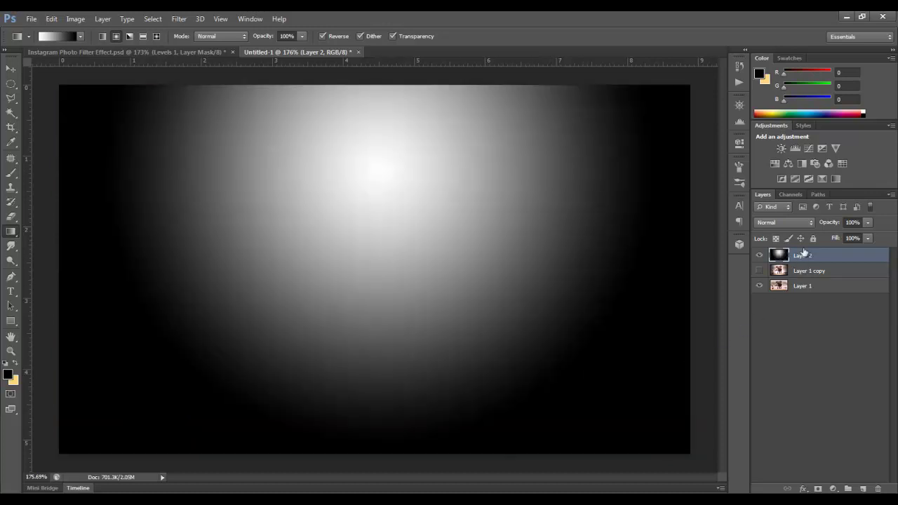
drag(830, 226, 812, 226)
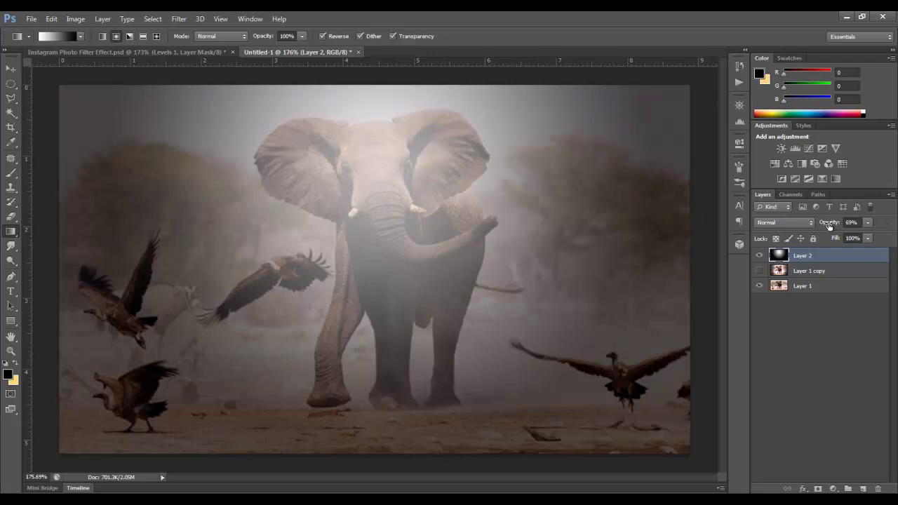
drag(828, 226, 874, 225)
- Blend Layer 2 in Soft Light mode after trying Overlay, toggling it to compare
click(801, 222)
scroll(796, 230, down, 1)
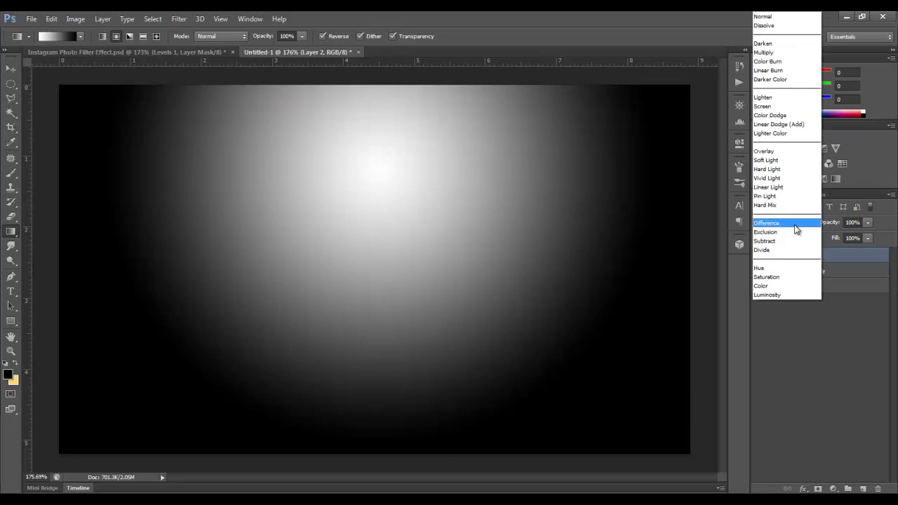
click(776, 152)
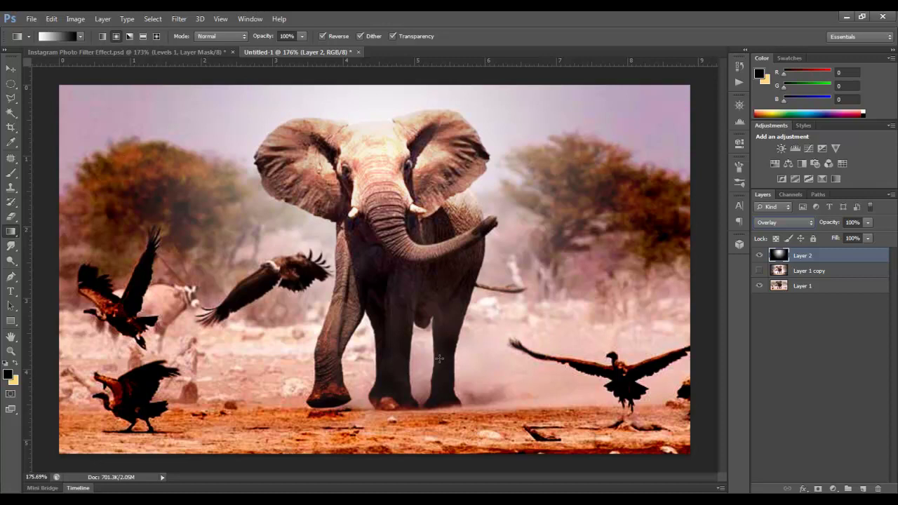
click(784, 223)
click(783, 156)
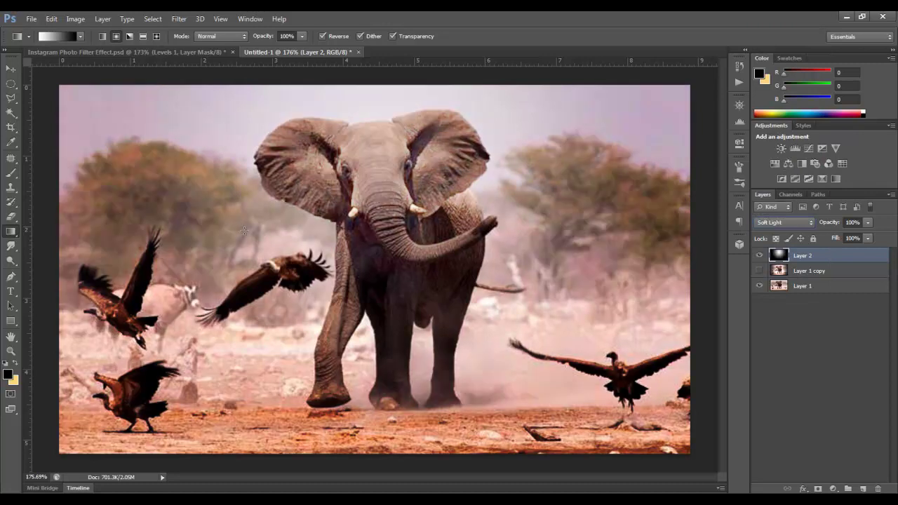
click(758, 257)
click(758, 256)
click(758, 255)
click(758, 256)
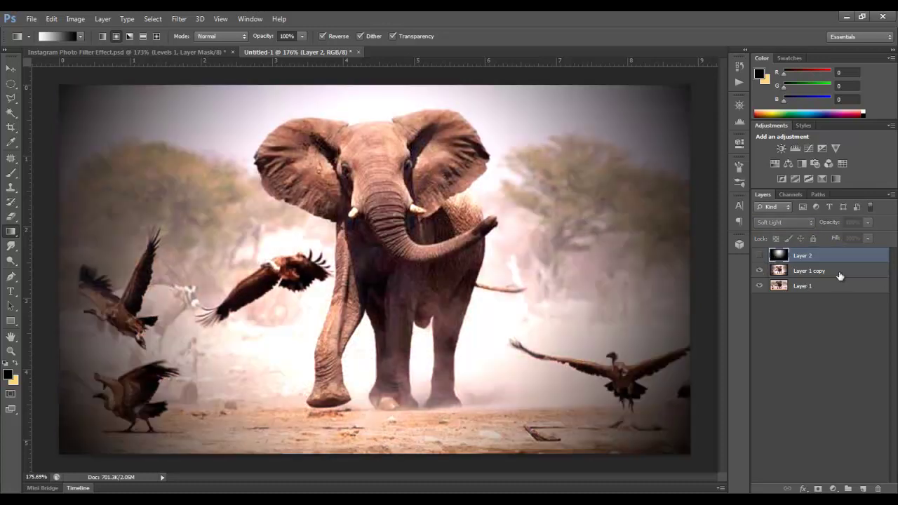
- Move Layer 2 below the photo layers and set Layer 1 copy to Luminosity with lower opacity
drag(841, 258, 844, 300)
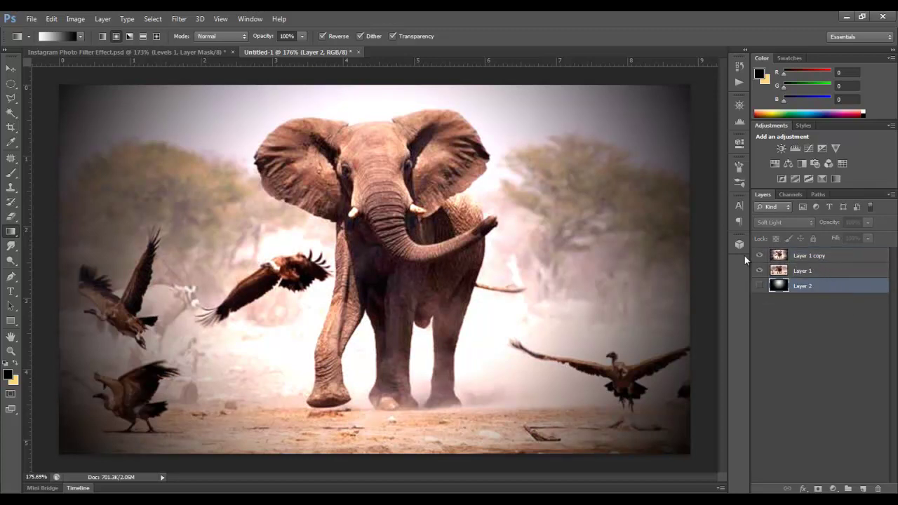
click(830, 259)
click(783, 222)
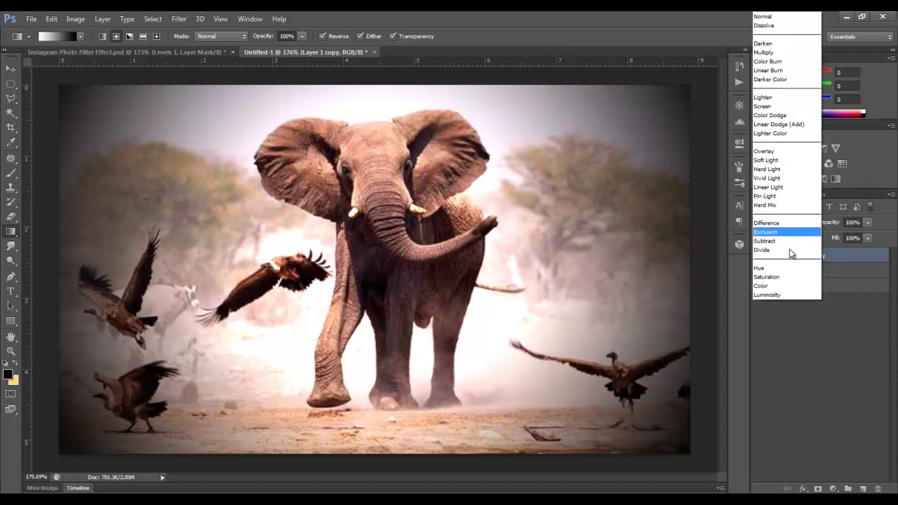
click(791, 296)
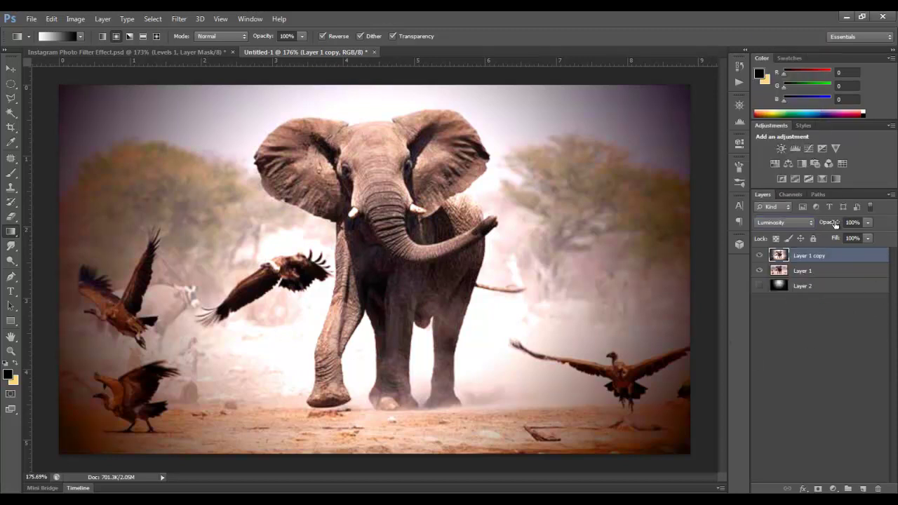
drag(836, 224, 825, 229)
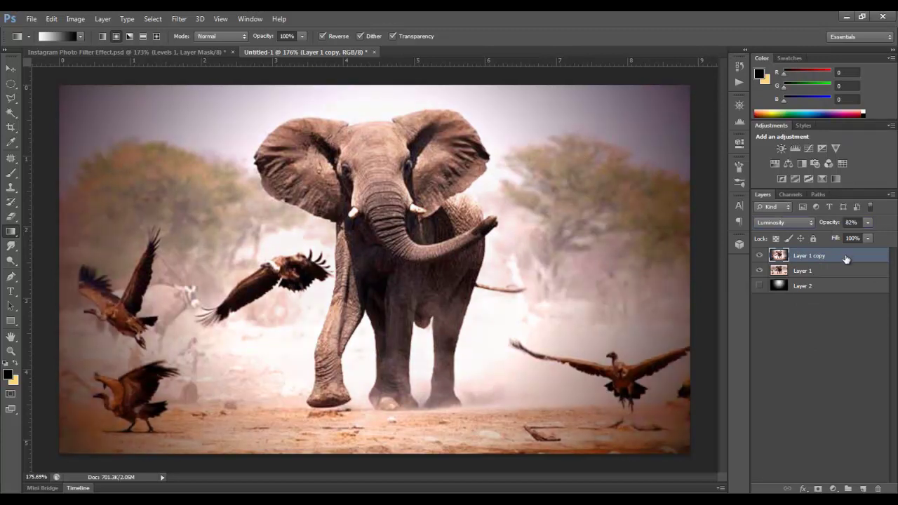
- Duplicate Layer 1 copy and blend the new copy in Screen mode at 15% opacity
drag(845, 259, 863, 489)
click(789, 223)
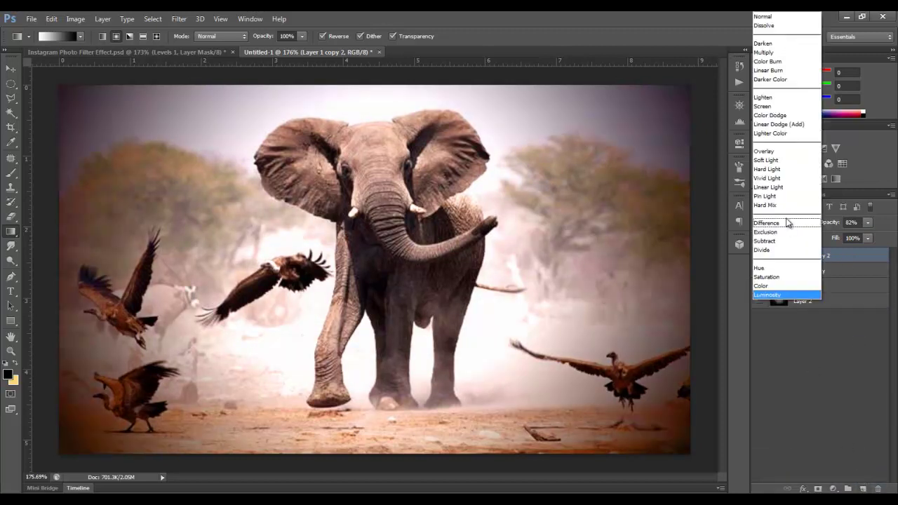
click(772, 105)
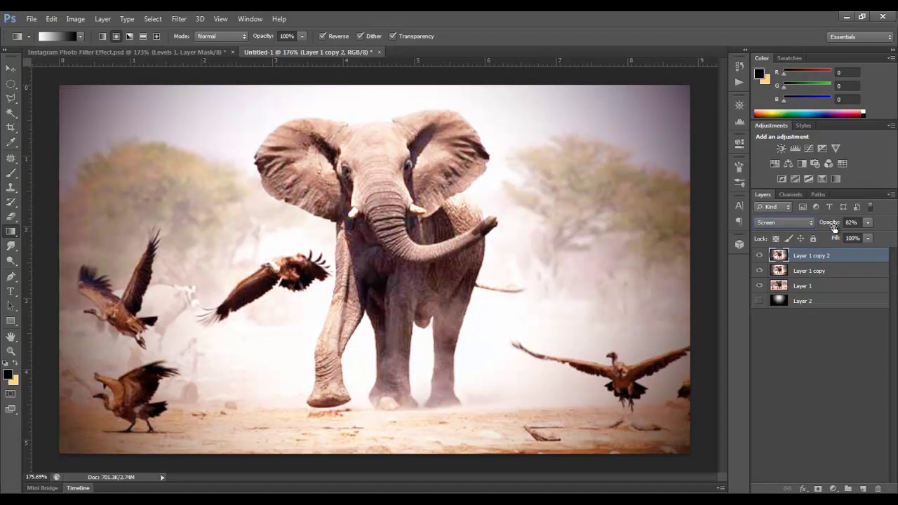
drag(833, 228, 796, 228)
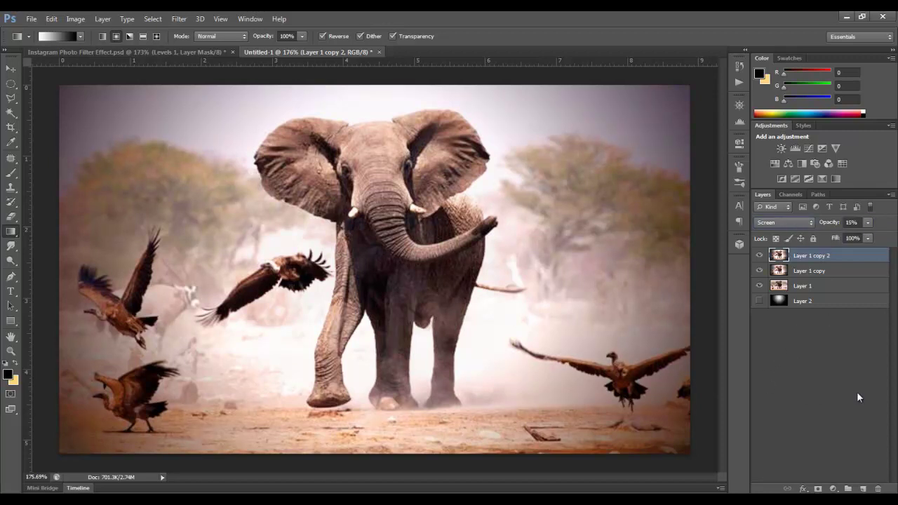
- Add a Sepia Photo Filter adjustment layer at density about 71, with layer opacity 55%
click(834, 489)
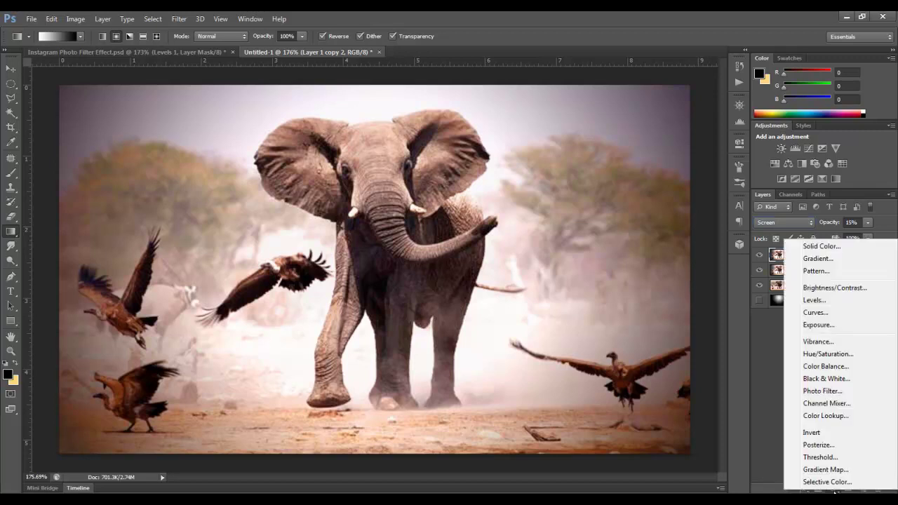
click(844, 394)
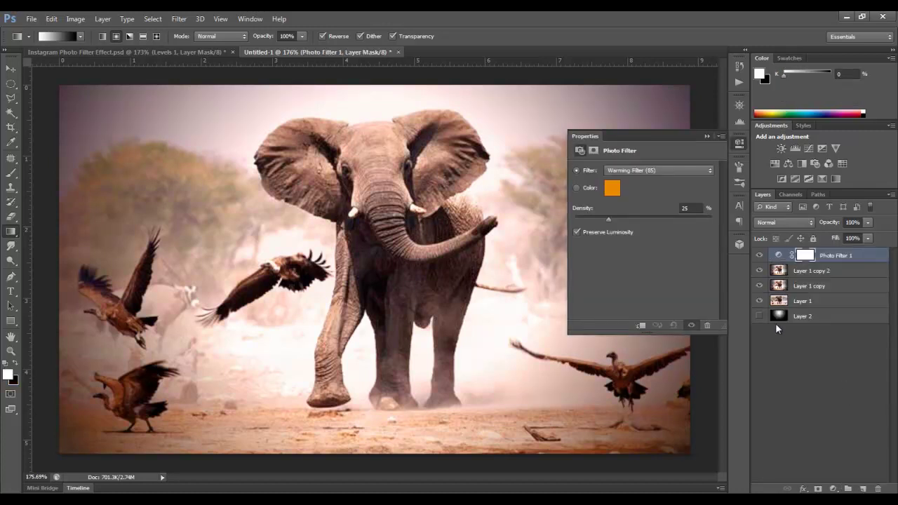
click(660, 169)
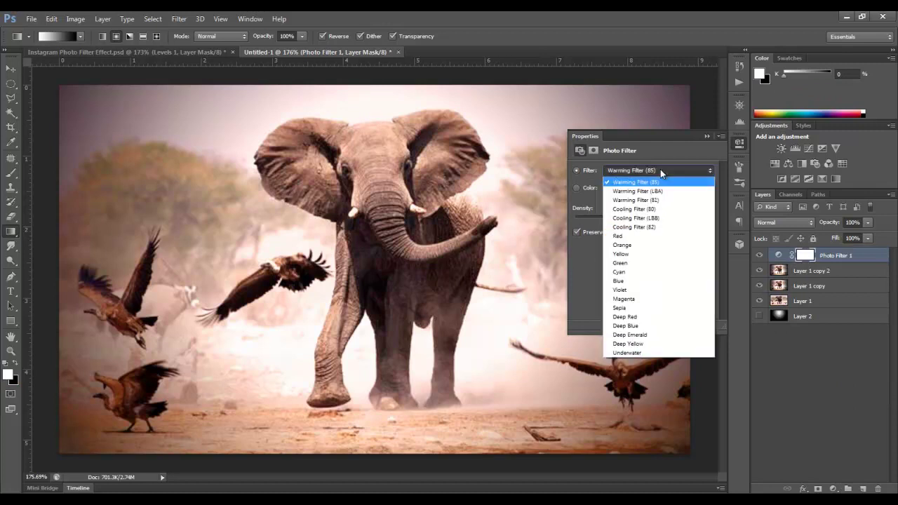
click(659, 309)
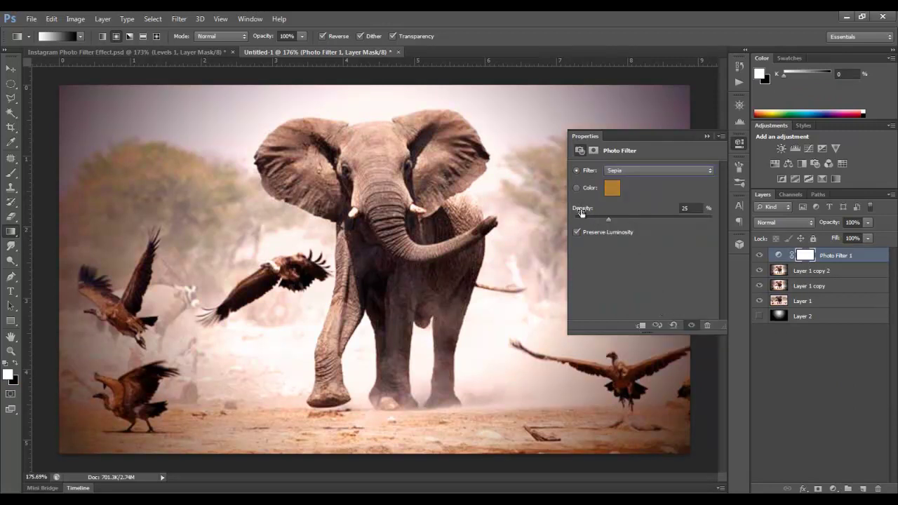
drag(581, 212, 607, 211)
click(709, 136)
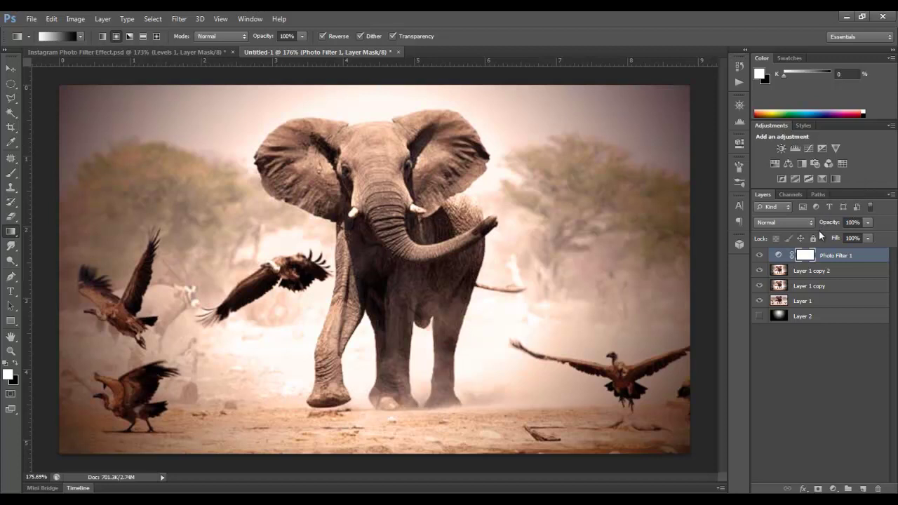
drag(831, 224, 804, 227)
click(834, 489)
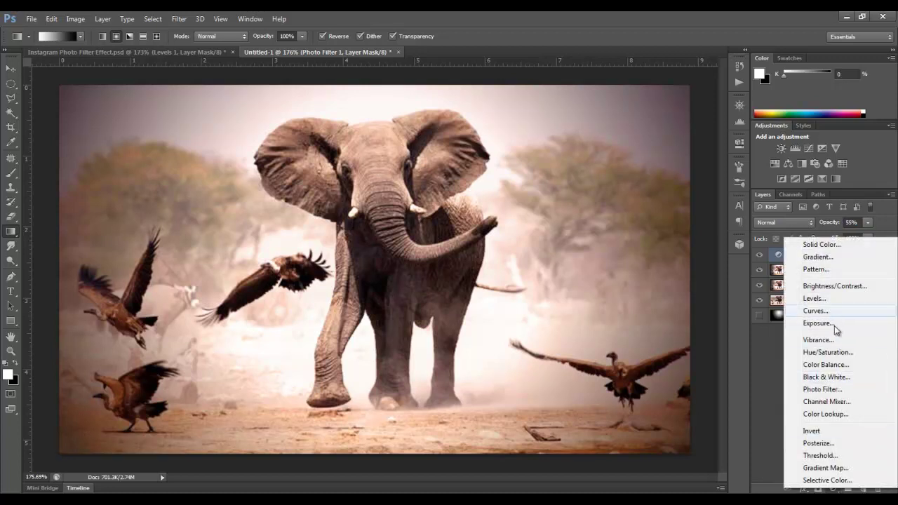
- Add a hidden Photo Filter 2 adjustment layer using Warming Filter (85)
click(813, 389)
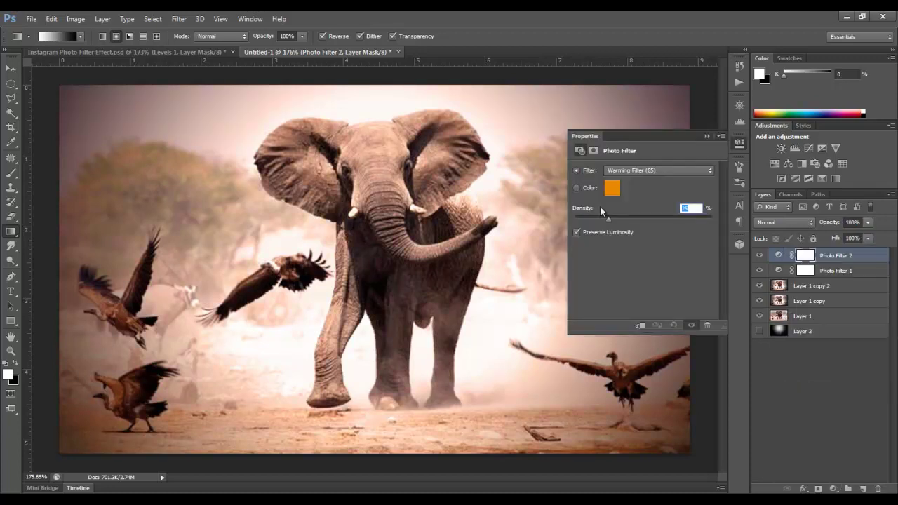
click(638, 170)
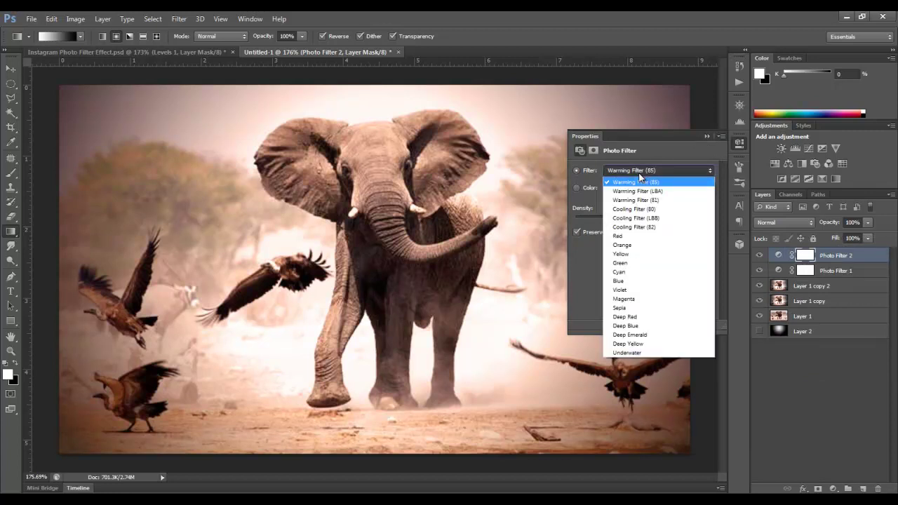
click(638, 173)
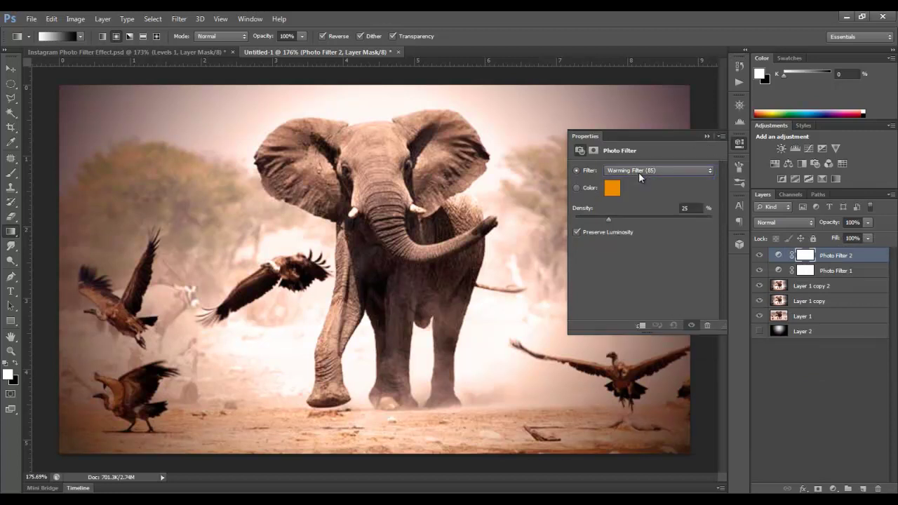
click(707, 136)
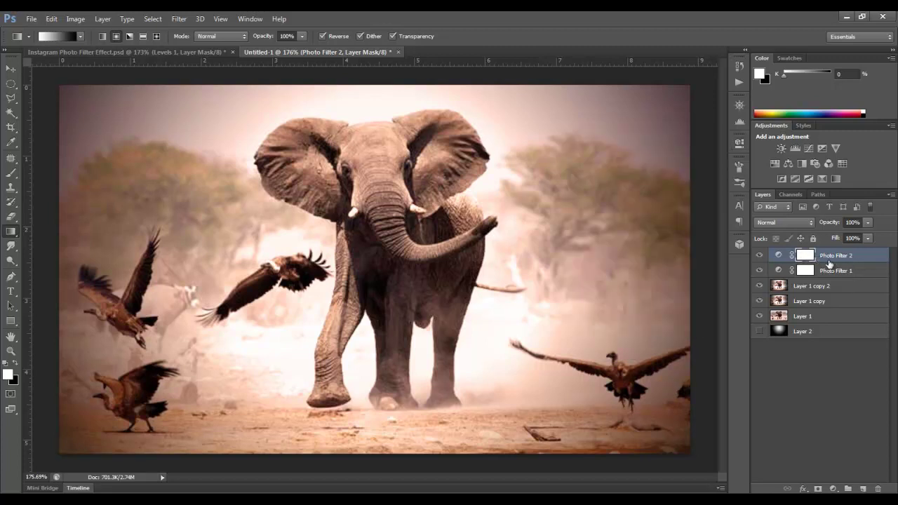
click(759, 255)
- Add a Vibrance adjustment layer and place it directly below Photo Filter 2
click(838, 487)
click(842, 342)
drag(842, 343, 846, 280)
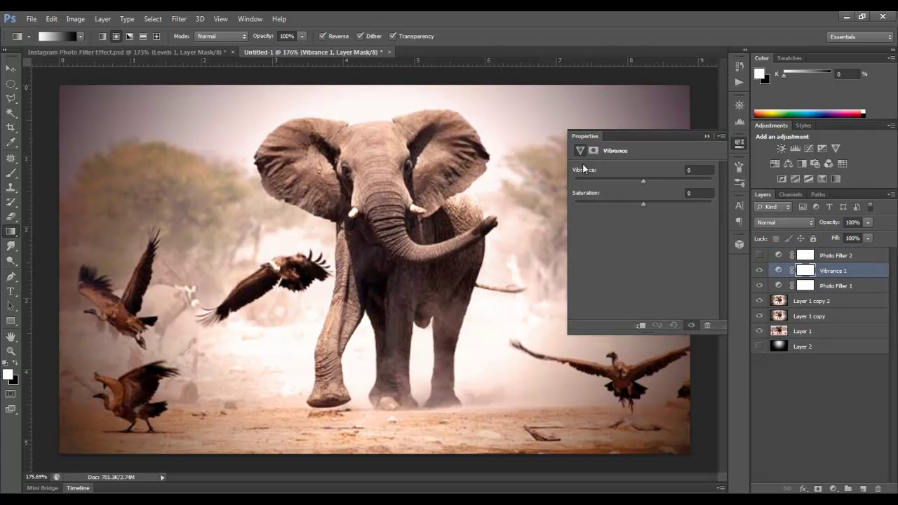
- Set Vibrance 1 to Vibrance +56 and Saturation 10
drag(582, 173, 612, 174)
click(701, 193)
text(10)
click(710, 169)
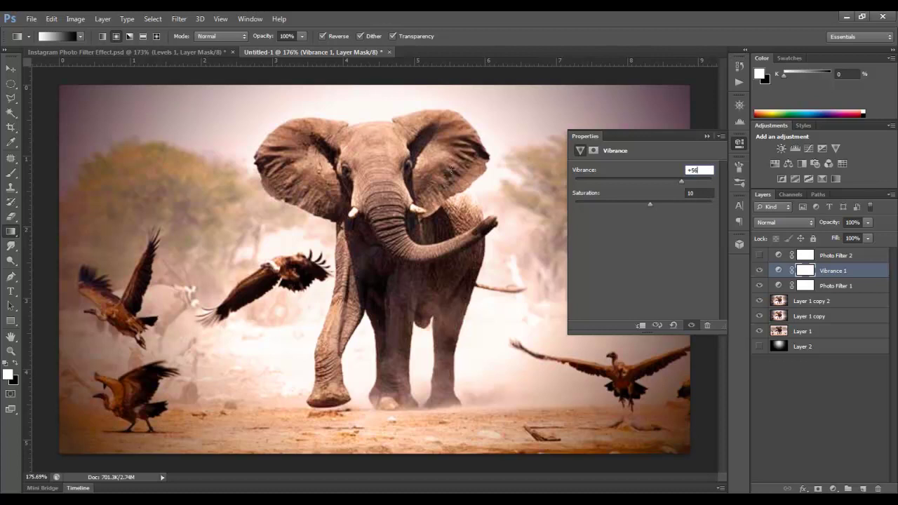
click(707, 136)
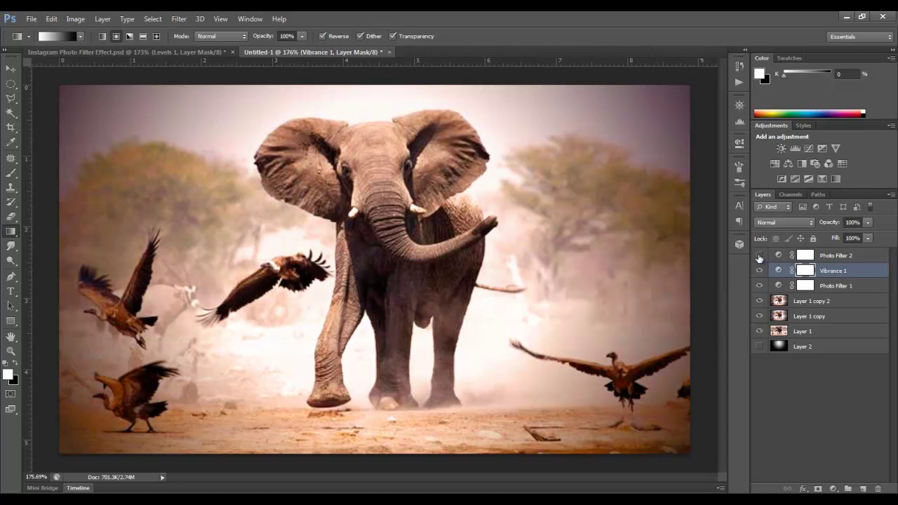
- Show Photo Filter 2 again and change it to the Yellow filter at 42% density
click(759, 255)
double_click(779, 257)
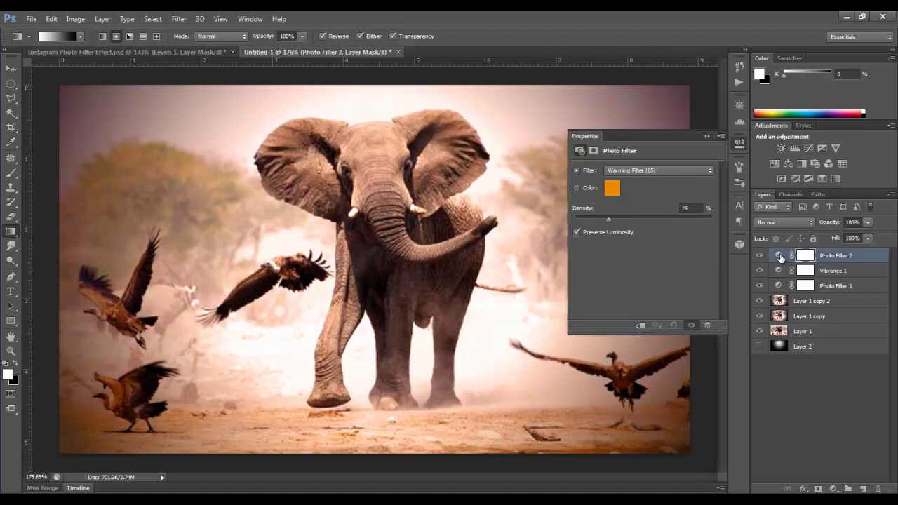
click(655, 171)
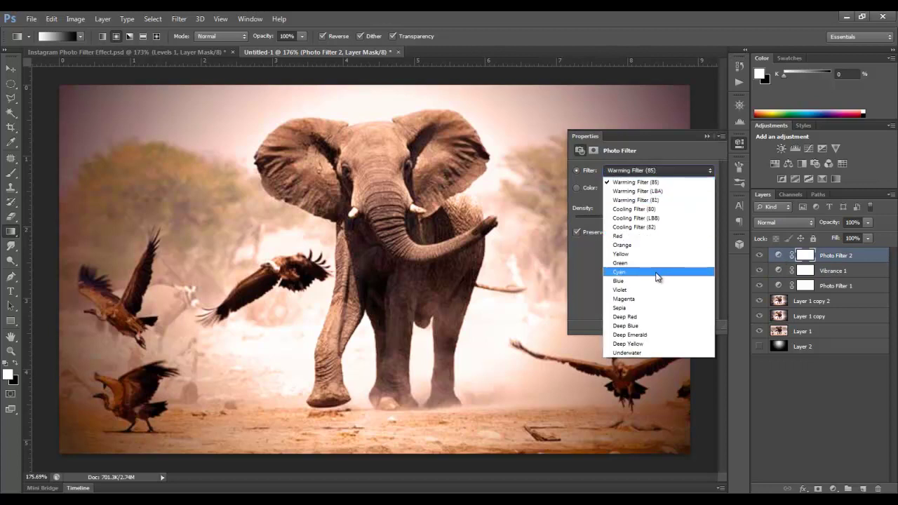
click(638, 254)
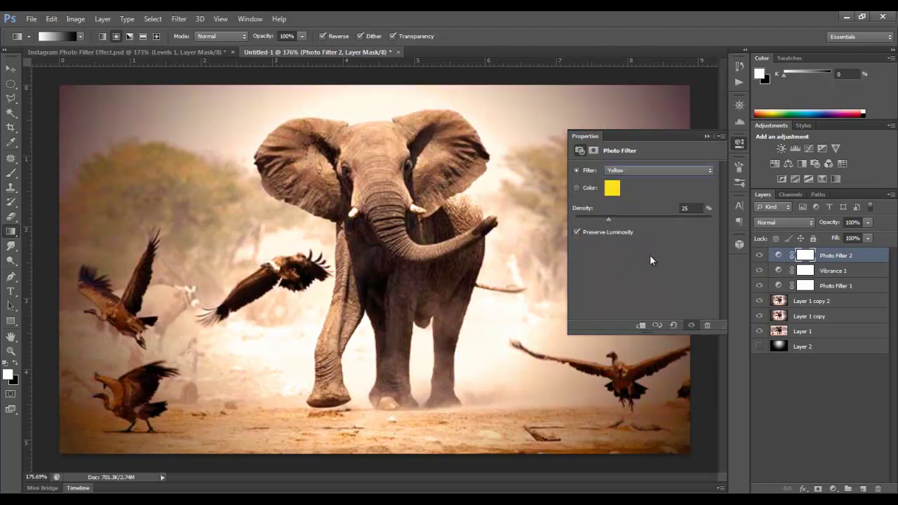
drag(579, 211, 582, 210)
click(705, 137)
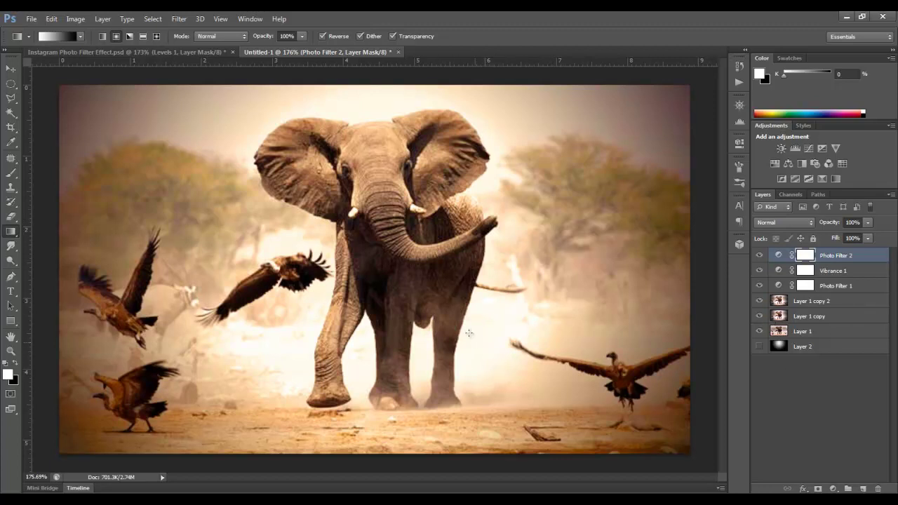
- Add a new empty layer and select everything outside a large central ellipse
scroll(428, 254, down, 3)
key(alt)
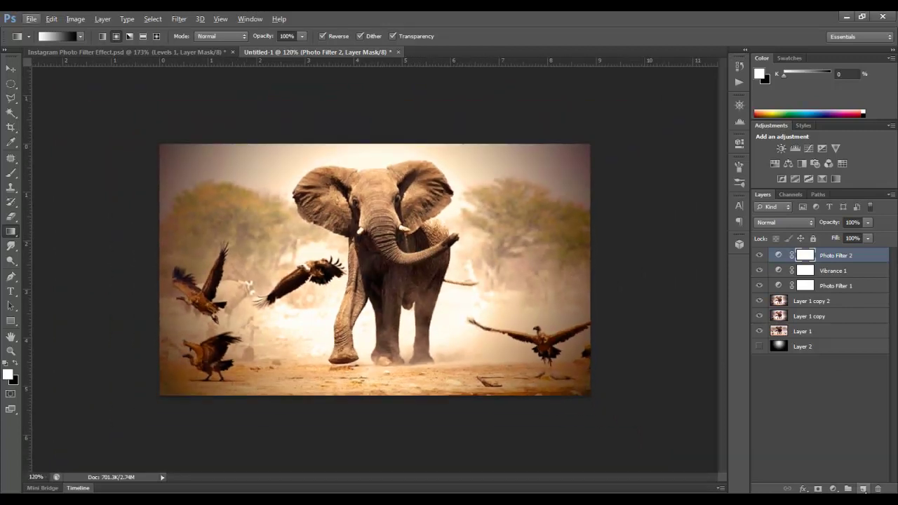
click(865, 489)
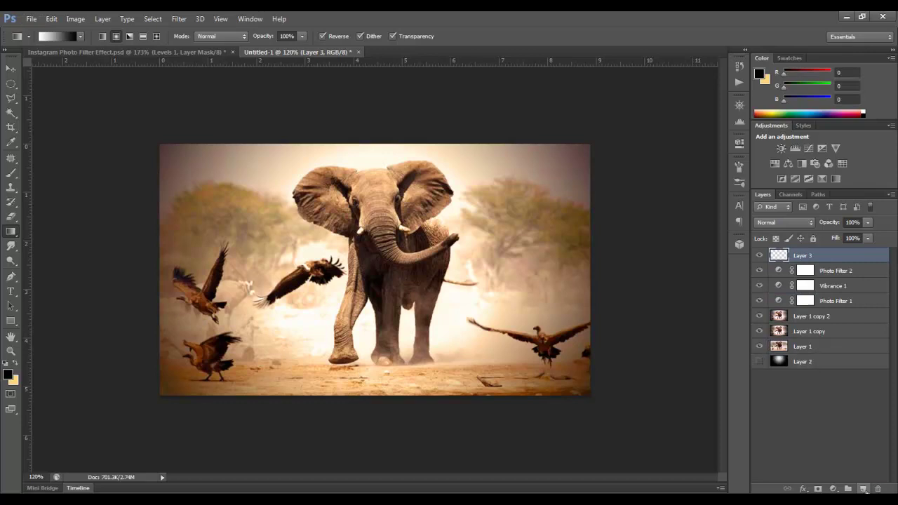
click(11, 85)
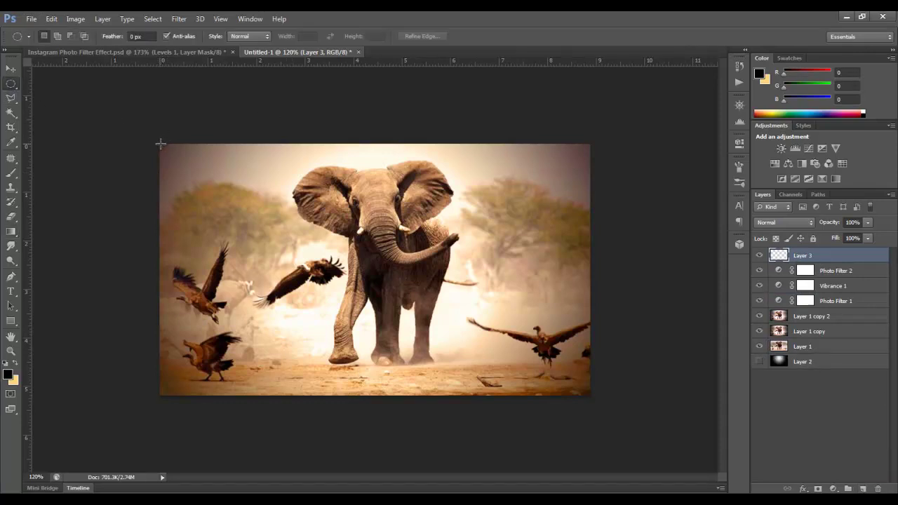
drag(160, 144, 589, 398)
click(152, 18)
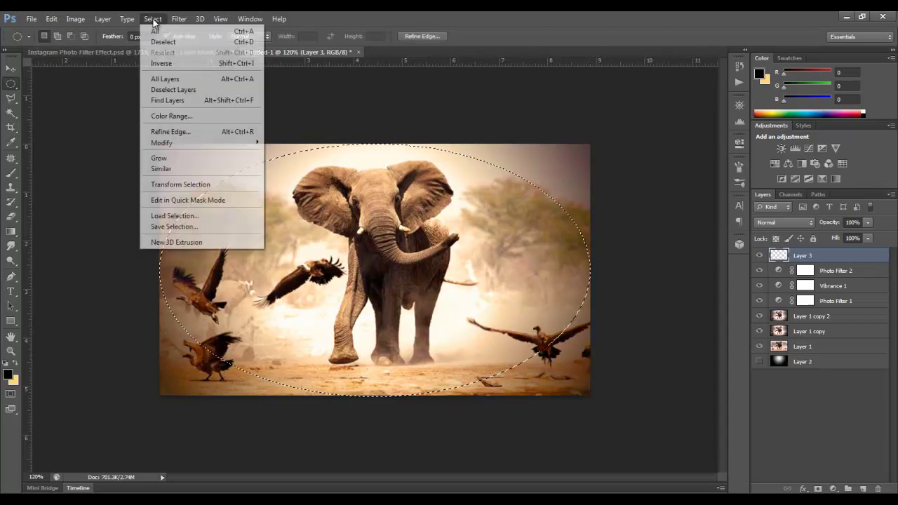
click(174, 65)
- Fill the inverted selection outside the ellipse with black
click(52, 18)
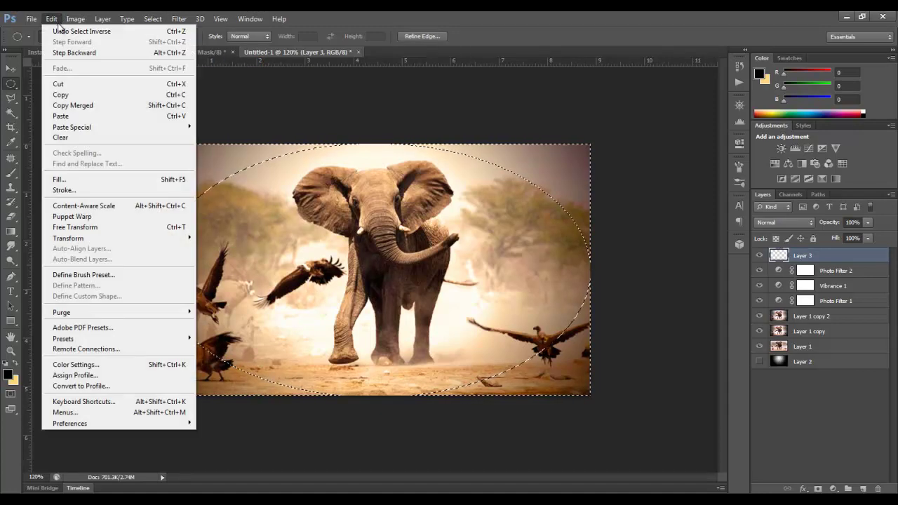
click(89, 179)
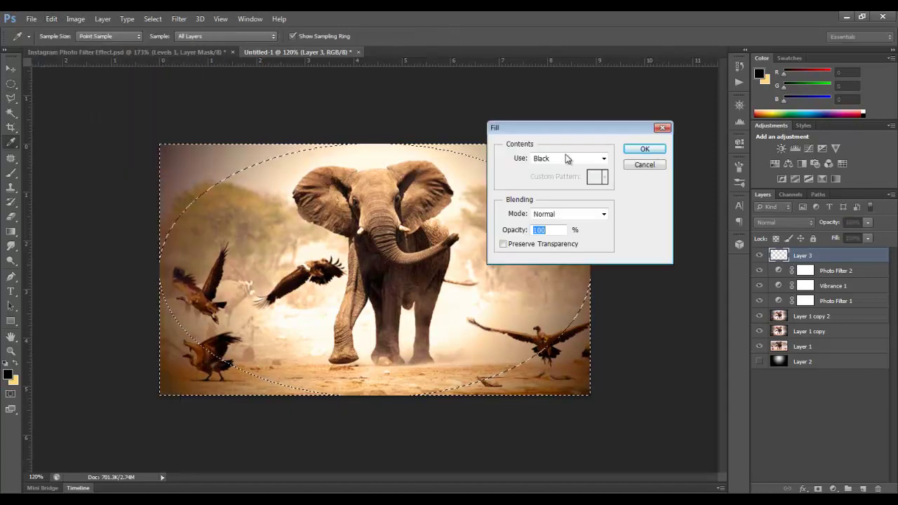
click(568, 160)
click(561, 239)
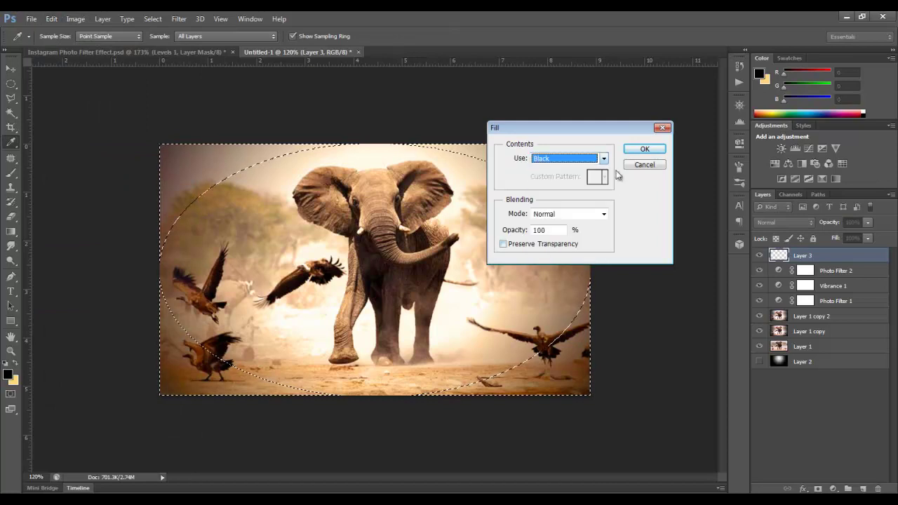
click(647, 150)
key(m)
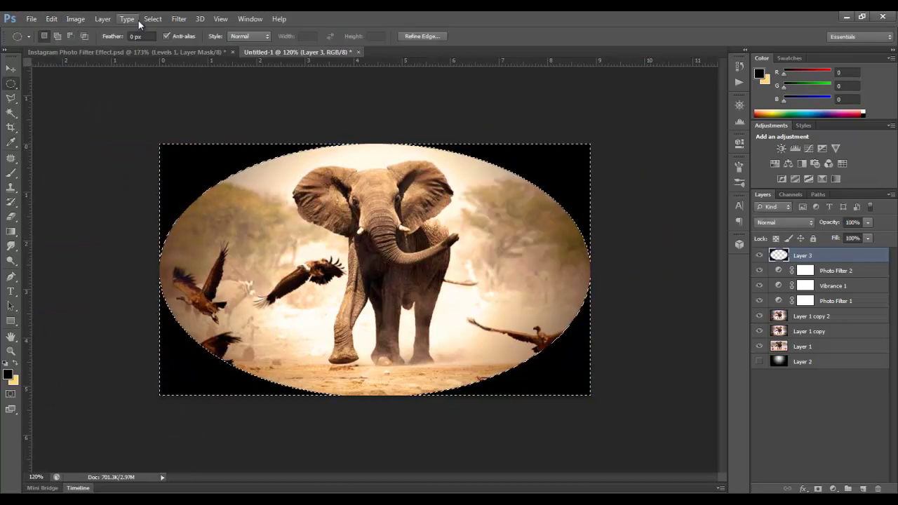
click(152, 19)
- Deselect, apply a 30-pixel Gaussian Blur to the black frame, and scale it to about 136%
click(168, 44)
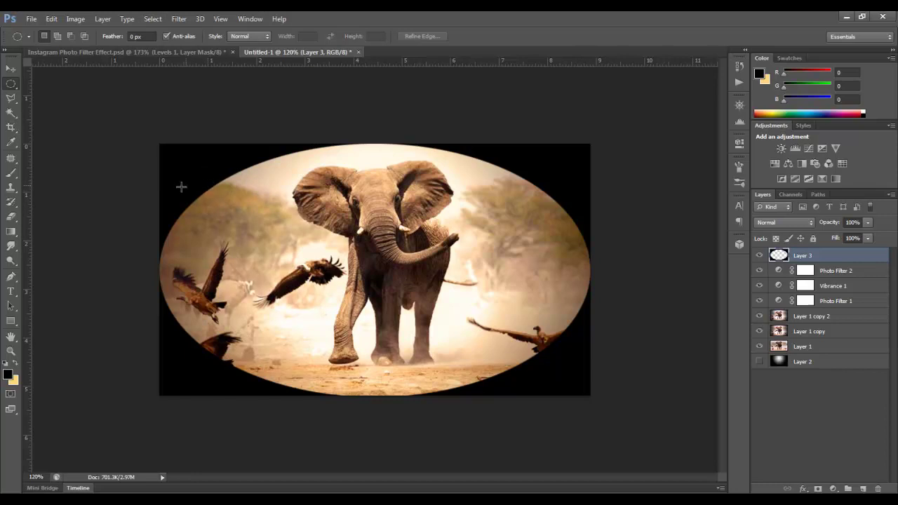
click(176, 19)
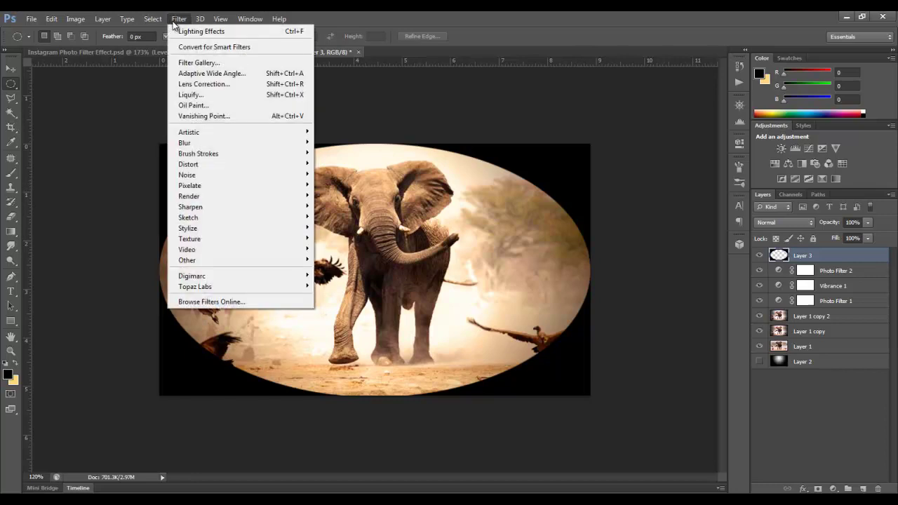
mouse_move(204, 143)
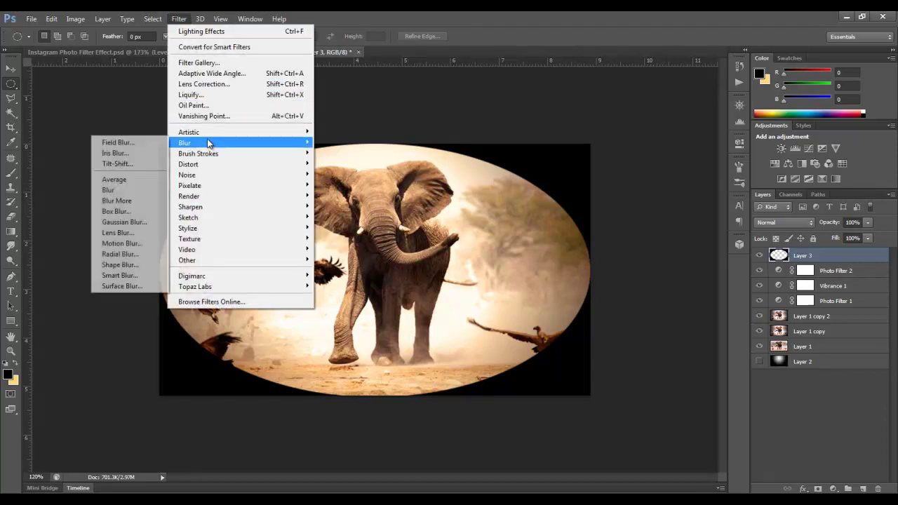
click(131, 222)
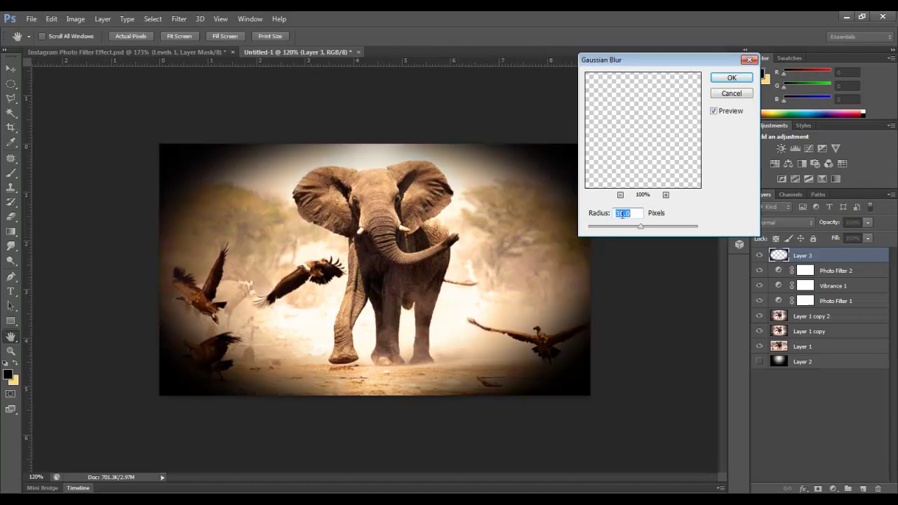
click(731, 78)
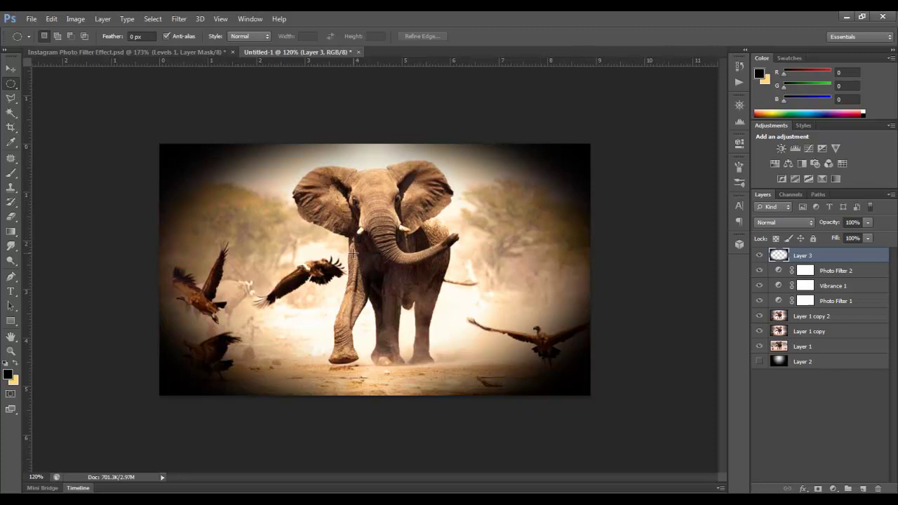
key(ctrl+t)
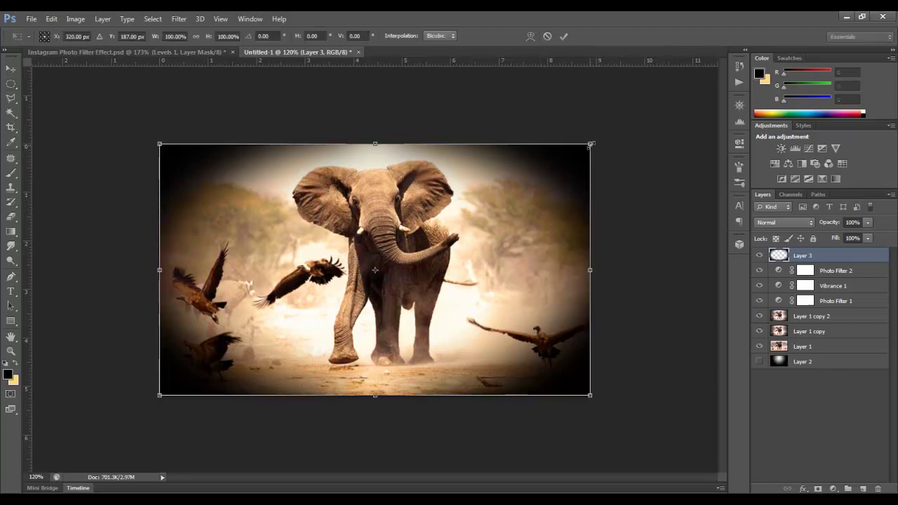
drag(591, 142, 662, 88)
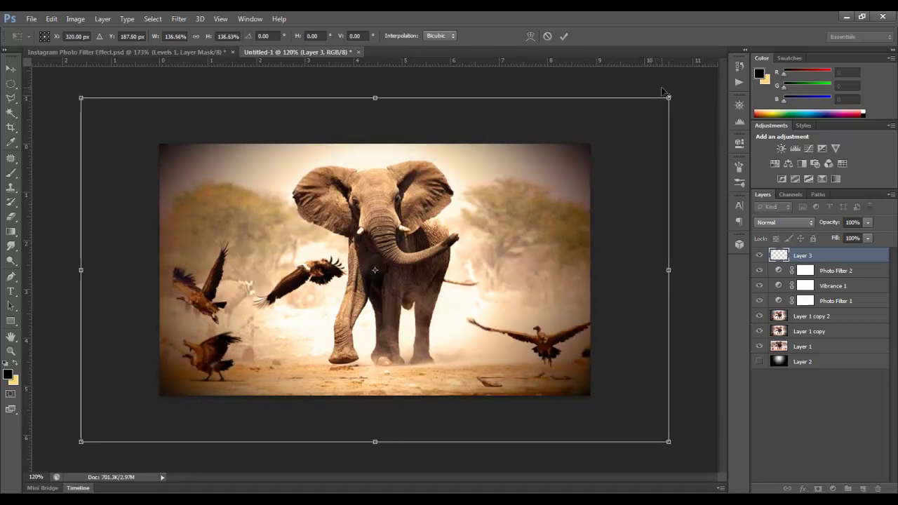
- Commit the enlarged vignette, add a Levels adjustment layer, and lift its RGB output black
click(564, 35)
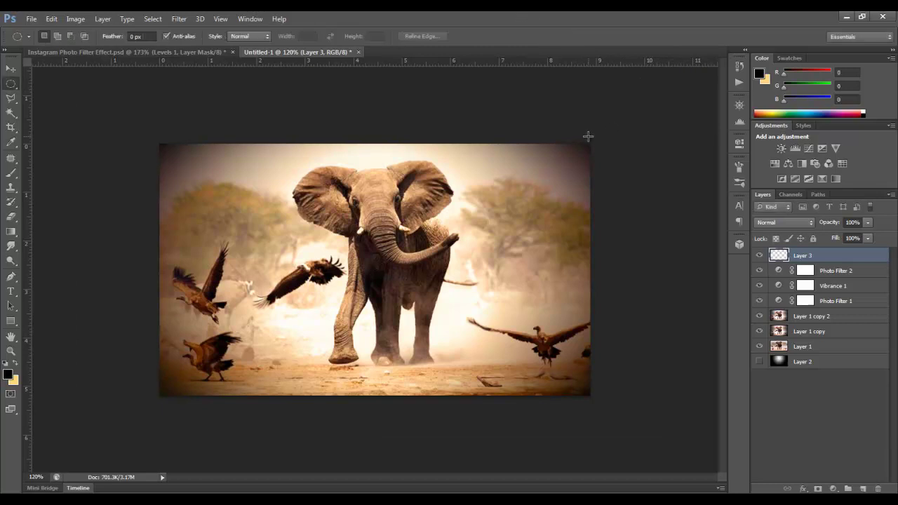
scroll(495, 249, up, 2)
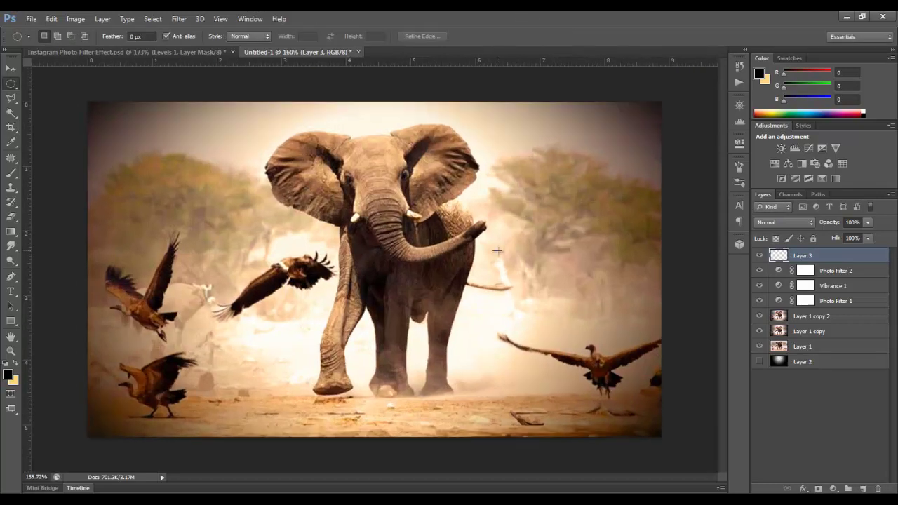
scroll(495, 249, up, 1)
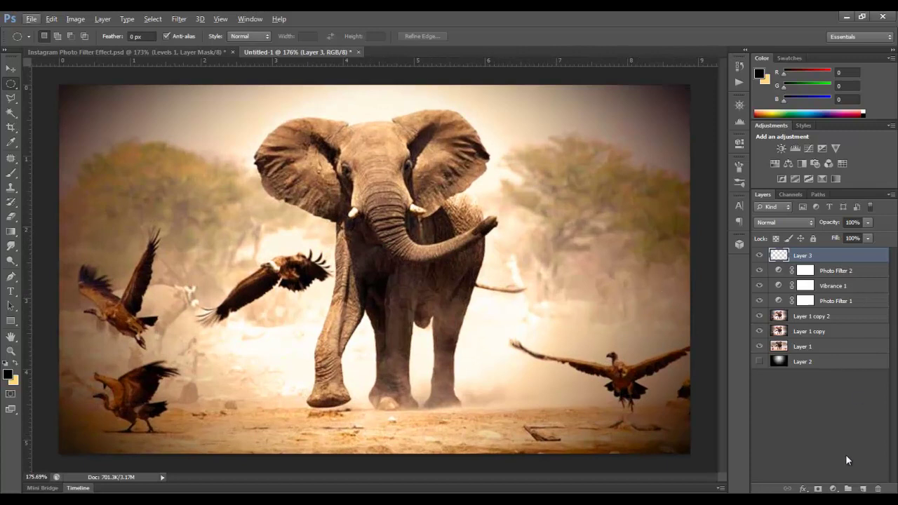
click(833, 489)
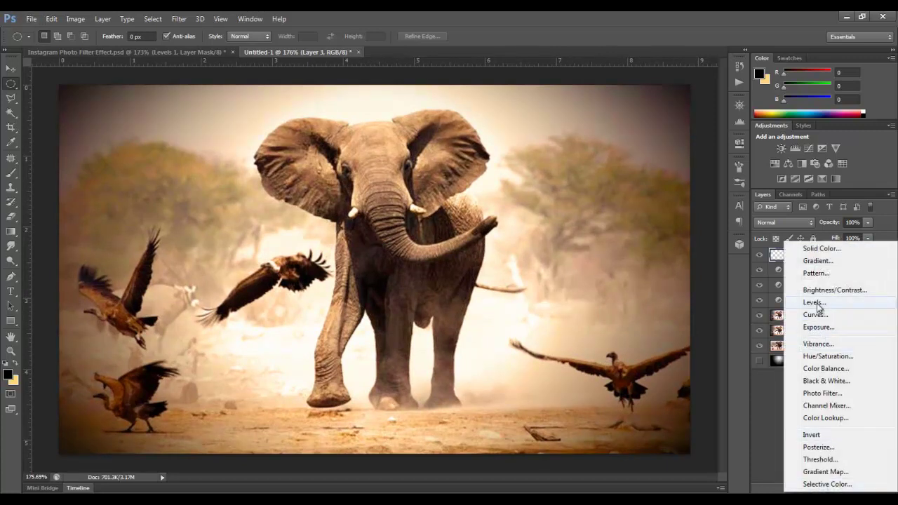
click(815, 303)
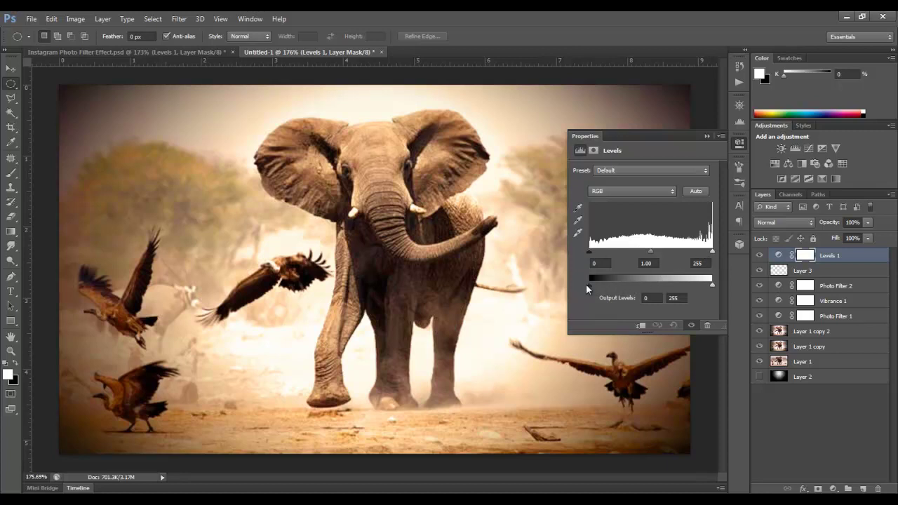
drag(587, 284, 595, 284)
- Tweak the channels: Red midtone 1.20, raised Green and Blue output blacks
click(609, 191)
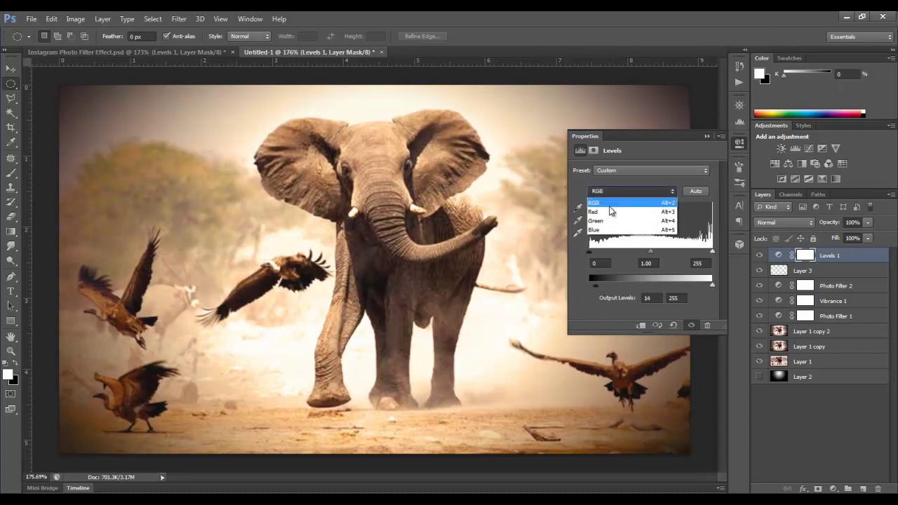
click(617, 205)
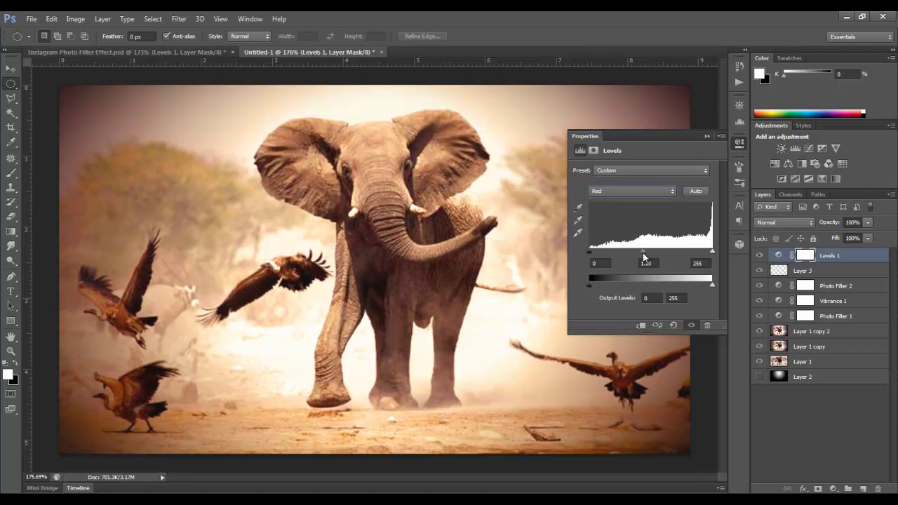
click(616, 190)
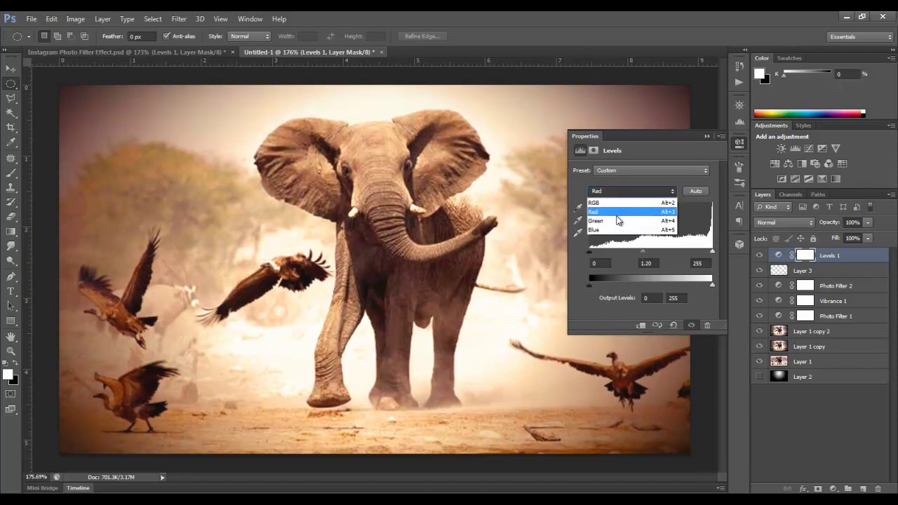
click(619, 222)
drag(590, 285, 596, 285)
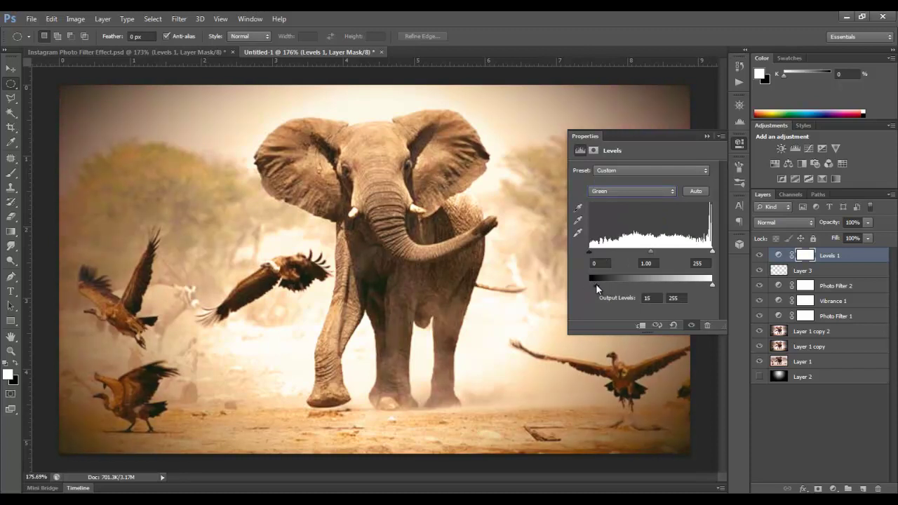
click(635, 191)
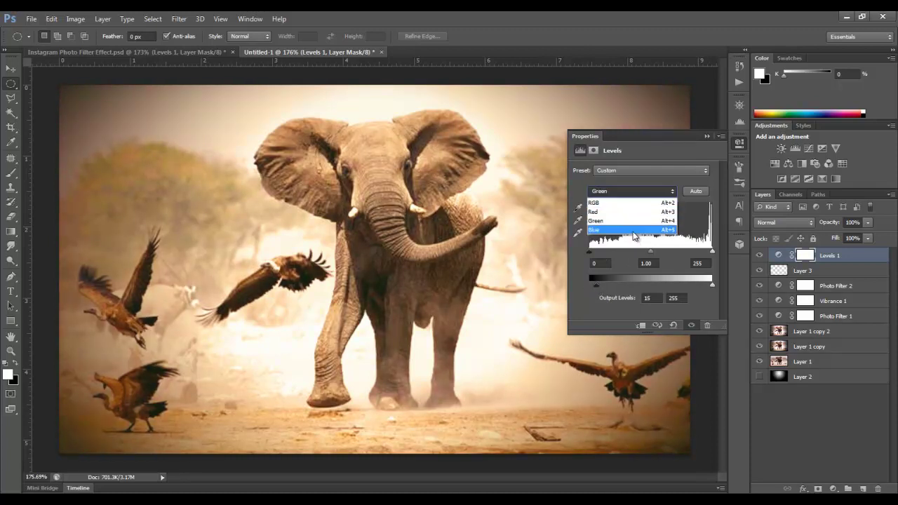
click(634, 231)
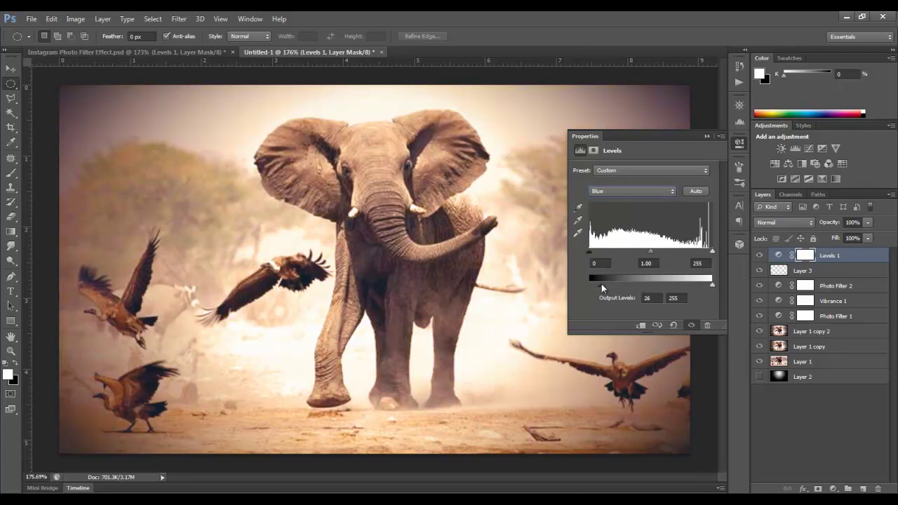
click(705, 136)
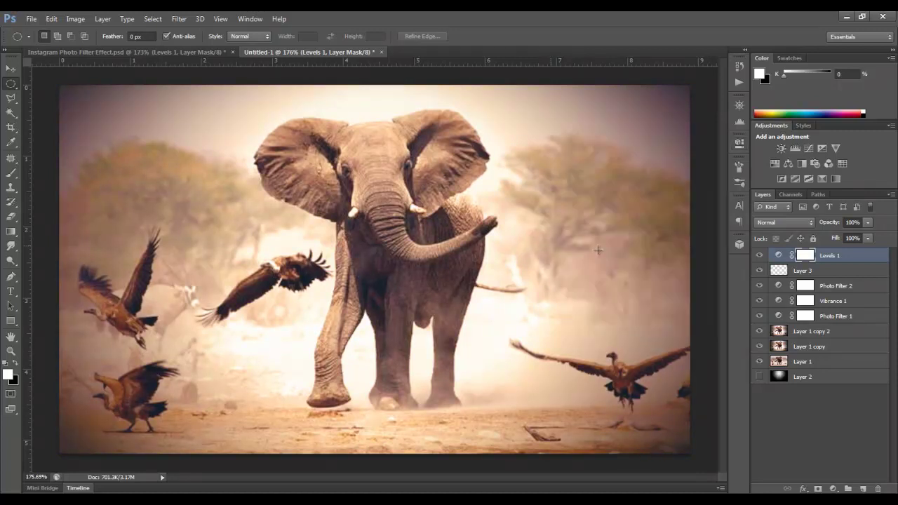
- Set Levels 1 to 80% opacity, put a Layer 1 copy on top, and hide it
drag(830, 227, 818, 224)
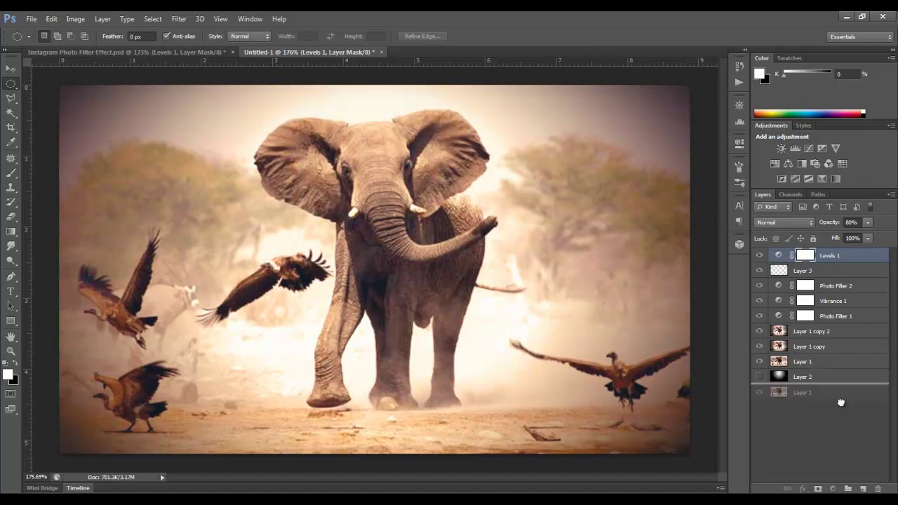
drag(862, 485, 862, 486)
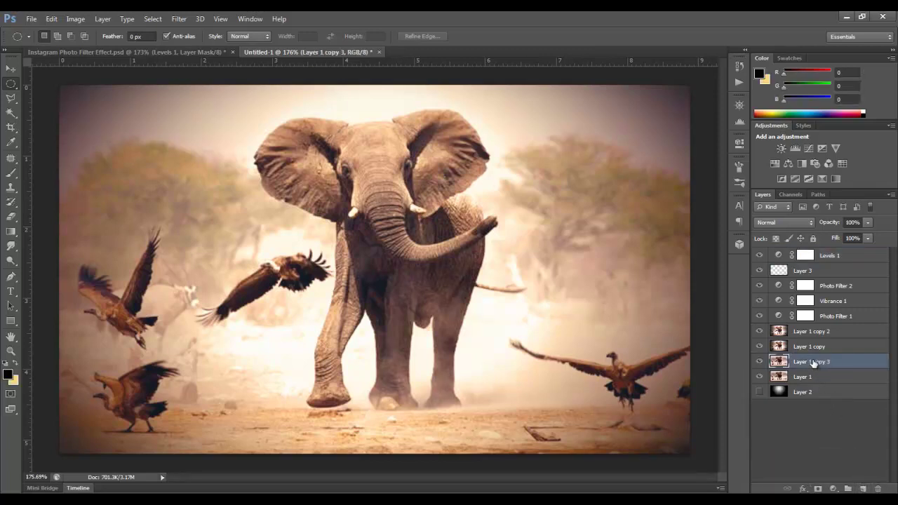
drag(814, 361, 791, 253)
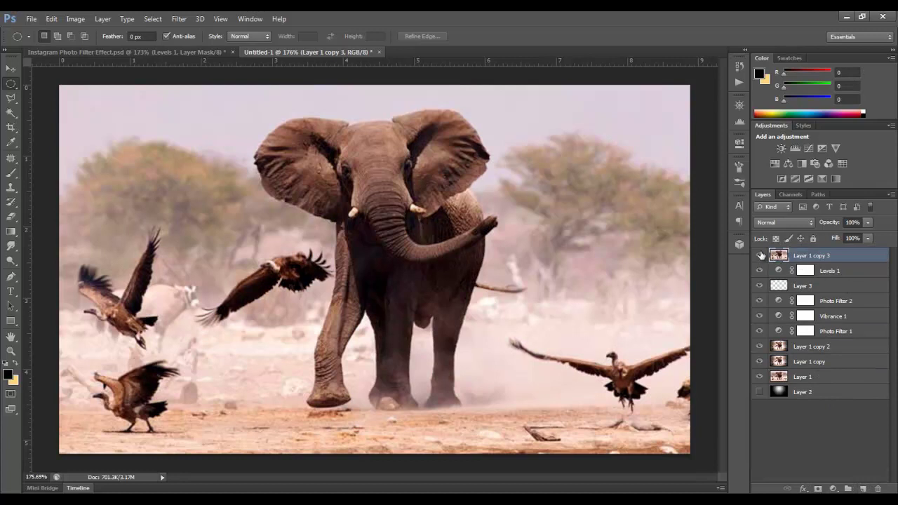
click(759, 256)
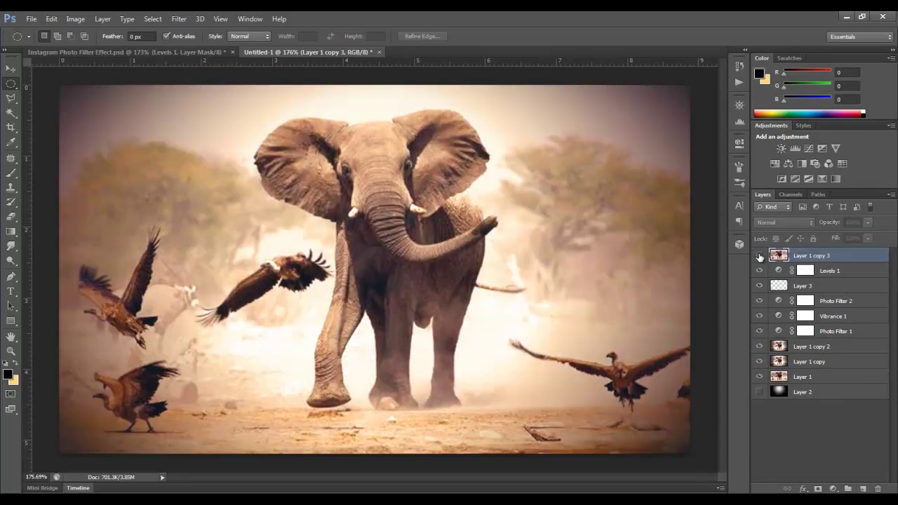
click(759, 256)
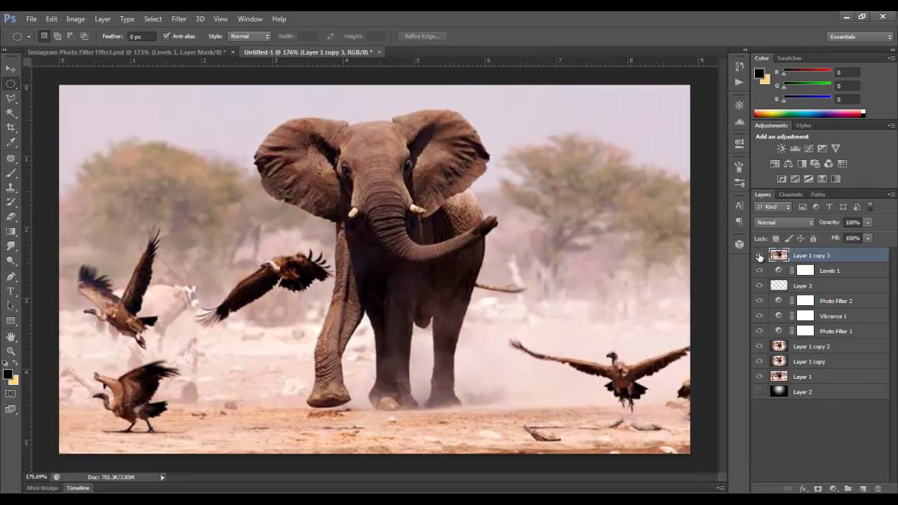
click(759, 257)
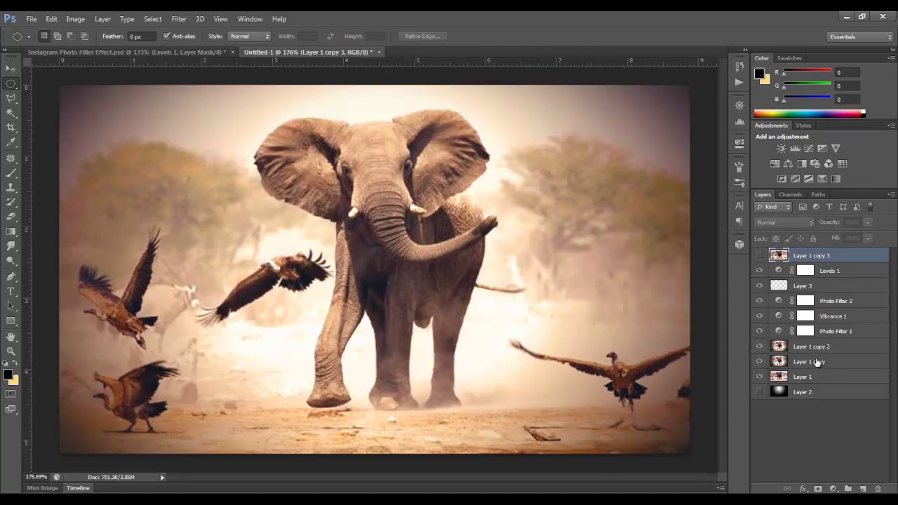
- Delete the photo-copy effect layers, move Layer 2 above the photo, and show it
shift+click(830, 362)
drag(830, 362, 878, 489)
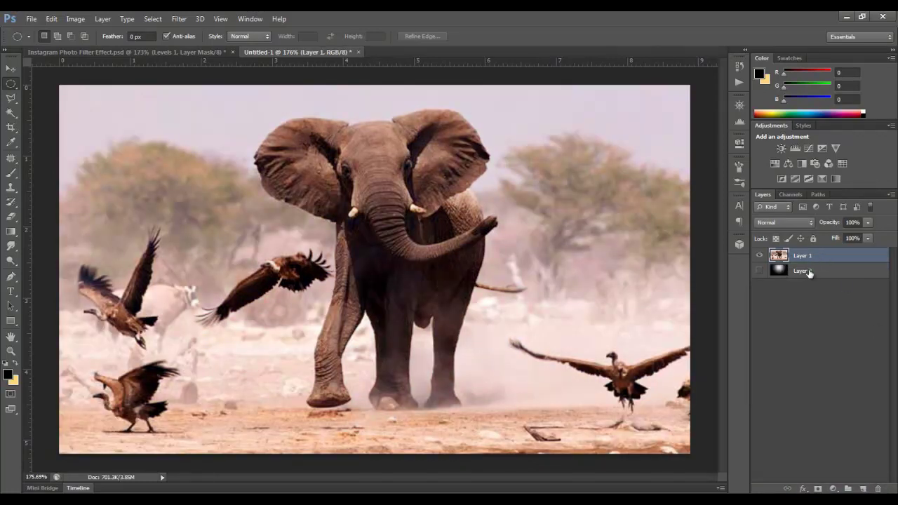
drag(815, 258, 807, 278)
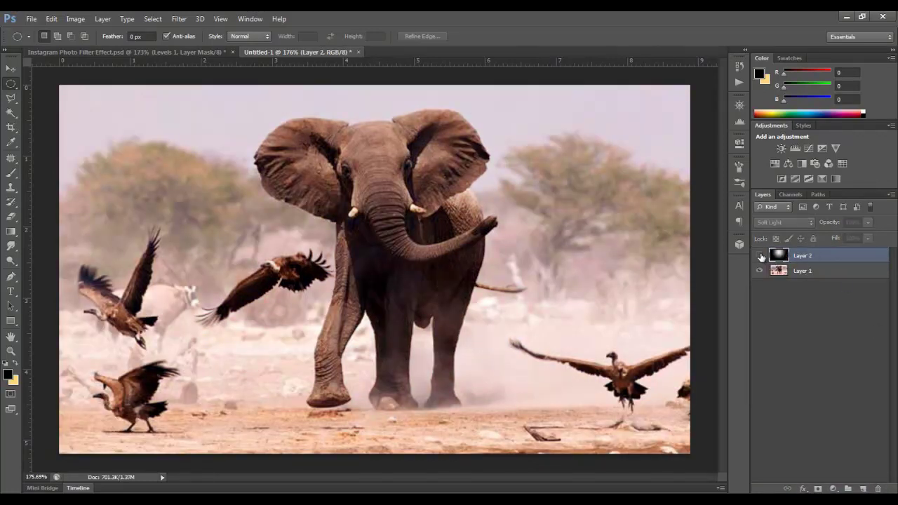
click(760, 256)
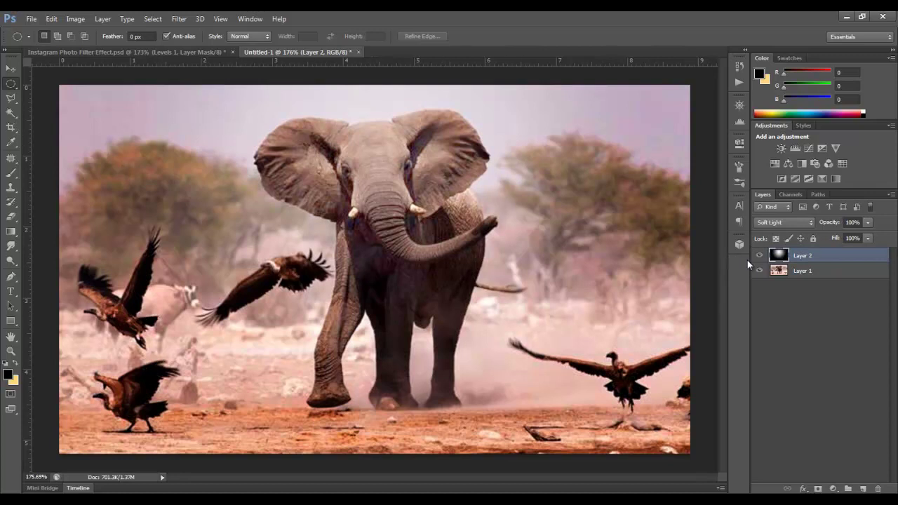
- Switch Layer 2's blend mode from Overlay to Soft Light
click(792, 218)
click(779, 149)
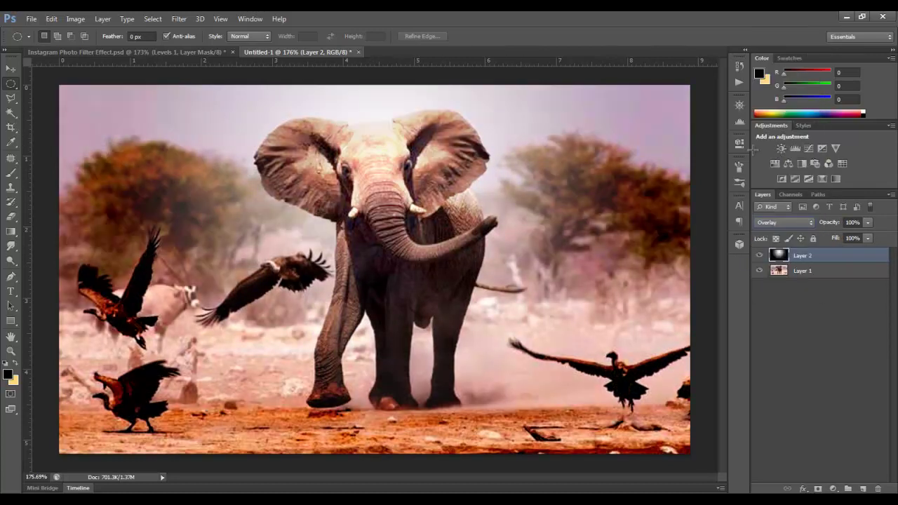
click(787, 223)
click(790, 158)
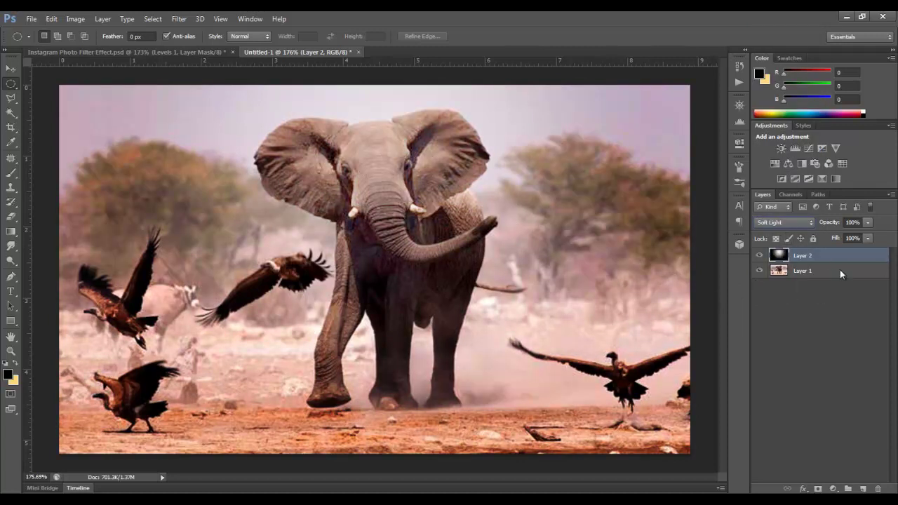
- Add a Levels adjustment layer and lift the Green channel's output black to 12
click(847, 489)
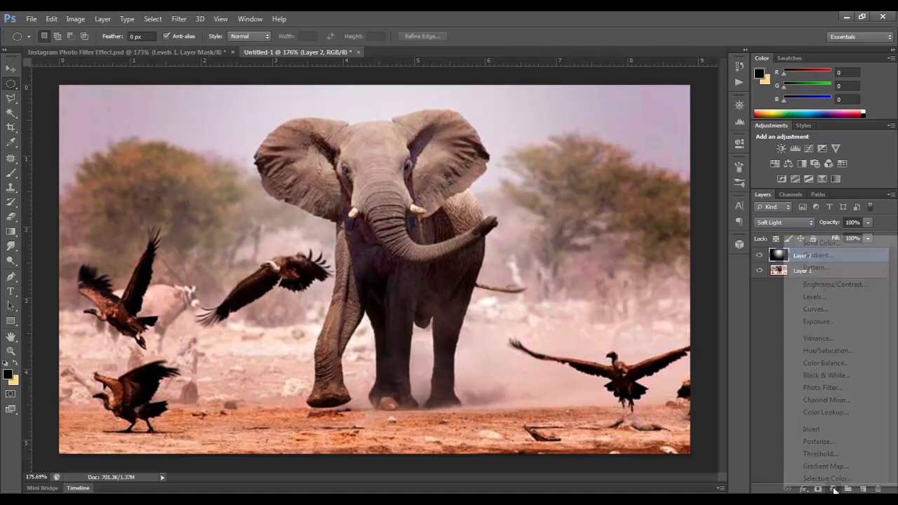
click(824, 299)
click(824, 299)
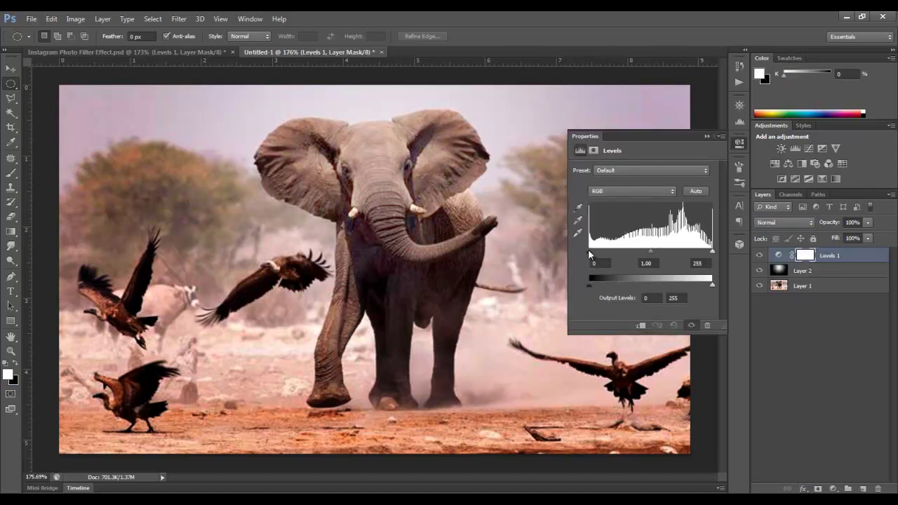
click(600, 192)
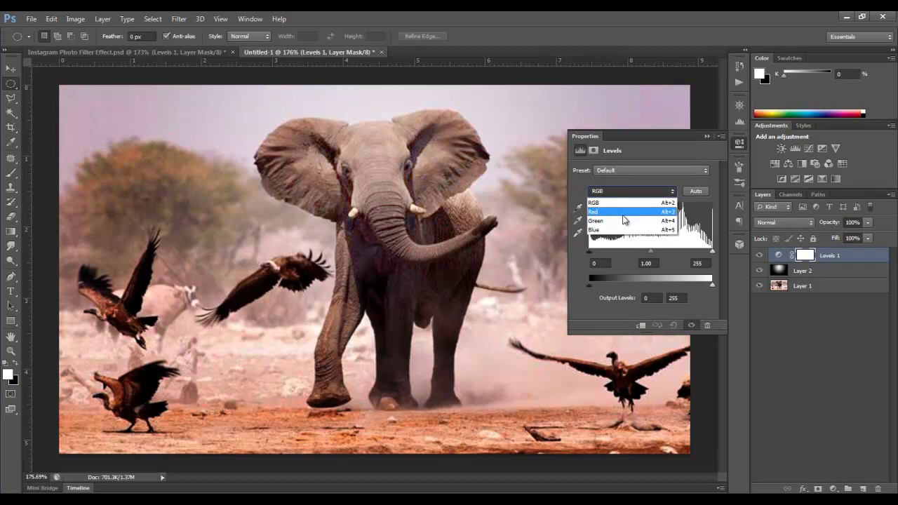
click(622, 221)
drag(589, 286, 594, 285)
- Set Blue output black to 27, and Red midtone 1.24 with output black 20
click(613, 193)
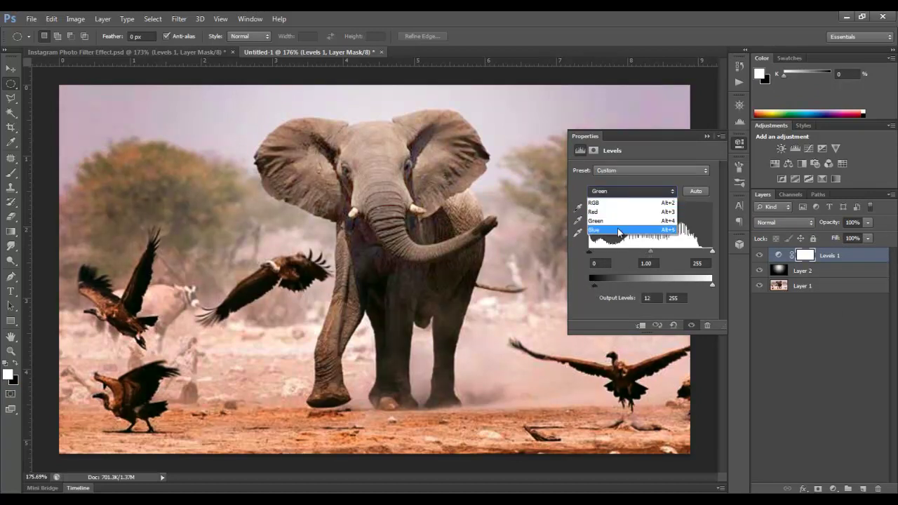
click(612, 231)
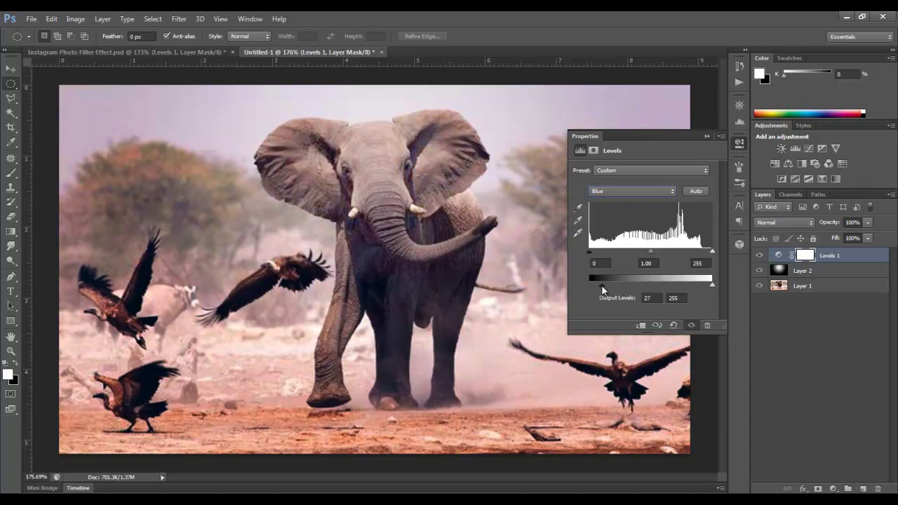
click(615, 191)
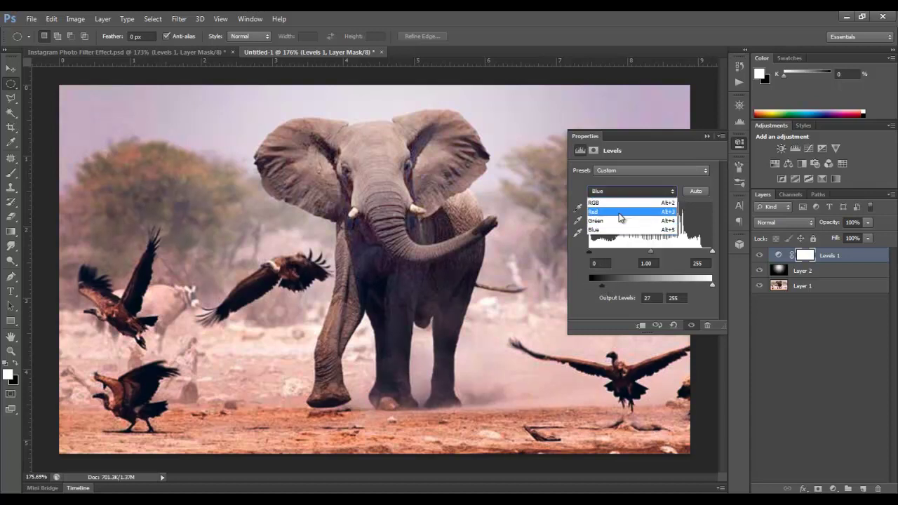
click(620, 212)
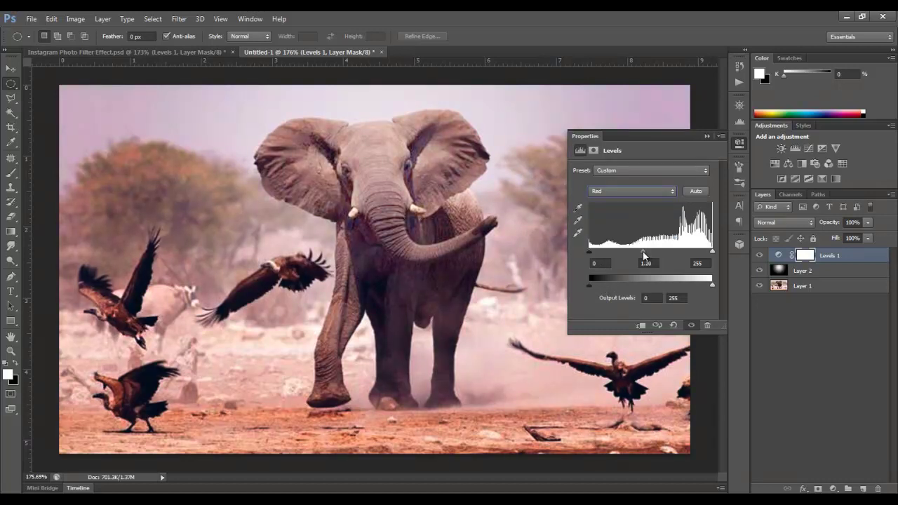
drag(642, 251, 641, 251)
drag(588, 285, 596, 286)
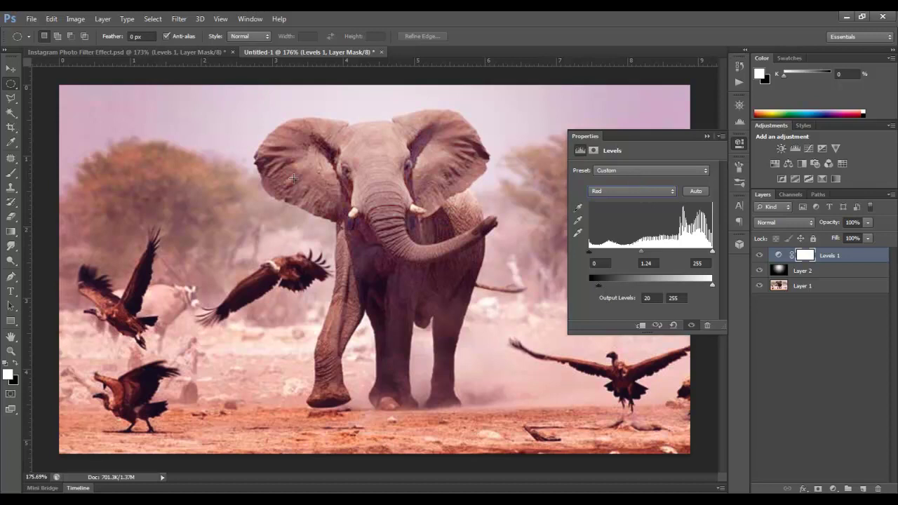
click(708, 137)
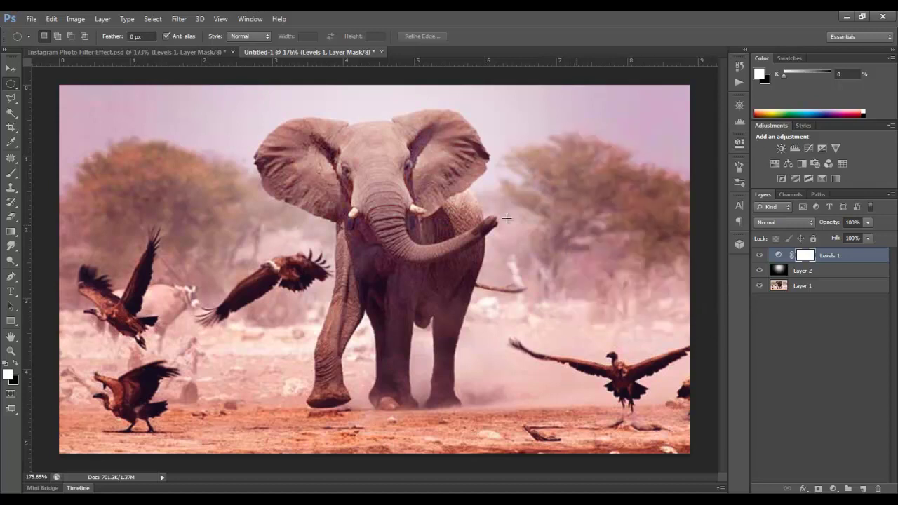
- On a new layer, fill everything outside a canvas-wide oval with black
click(863, 488)
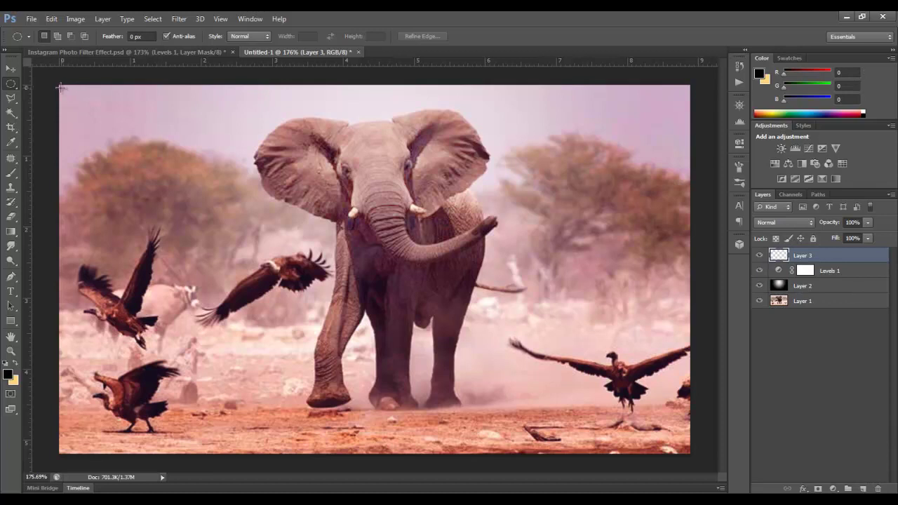
drag(59, 85, 689, 453)
click(153, 19)
click(175, 67)
click(57, 18)
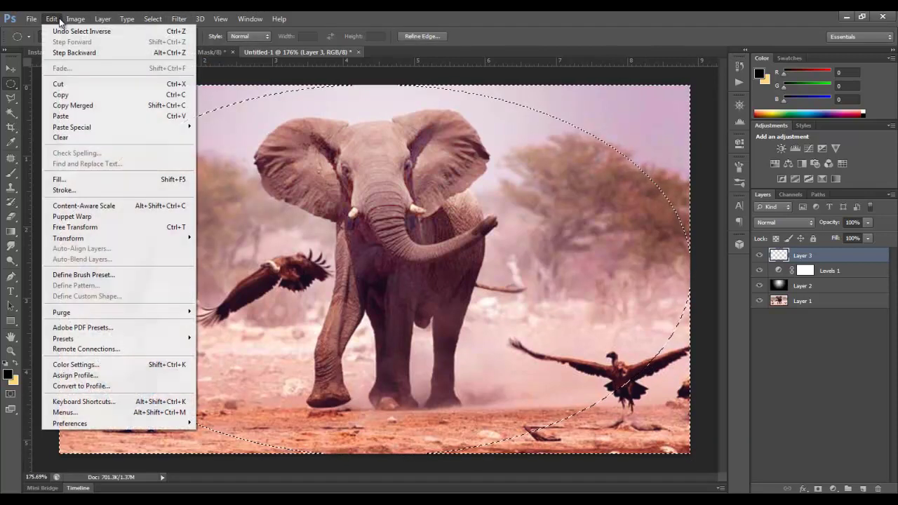
click(115, 177)
click(644, 148)
- Deselect and apply a Gaussian Blur to soften the black border
click(153, 19)
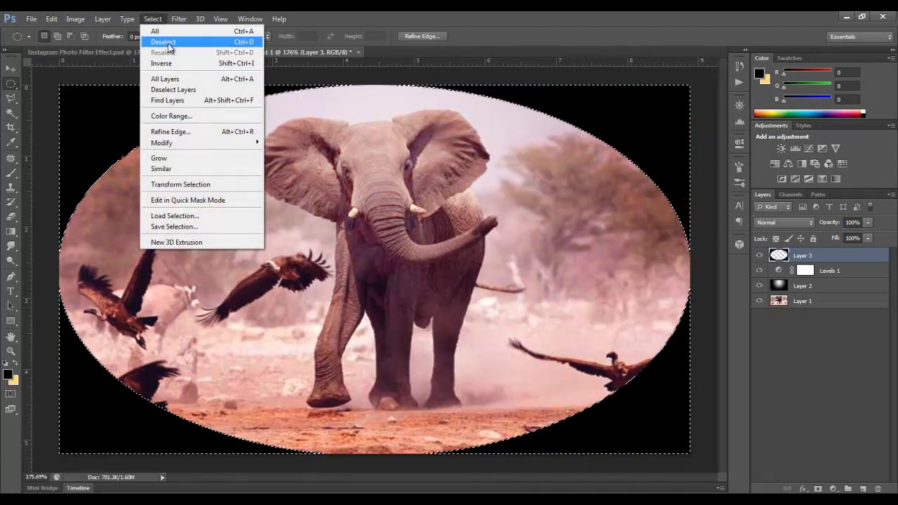
click(165, 41)
click(179, 19)
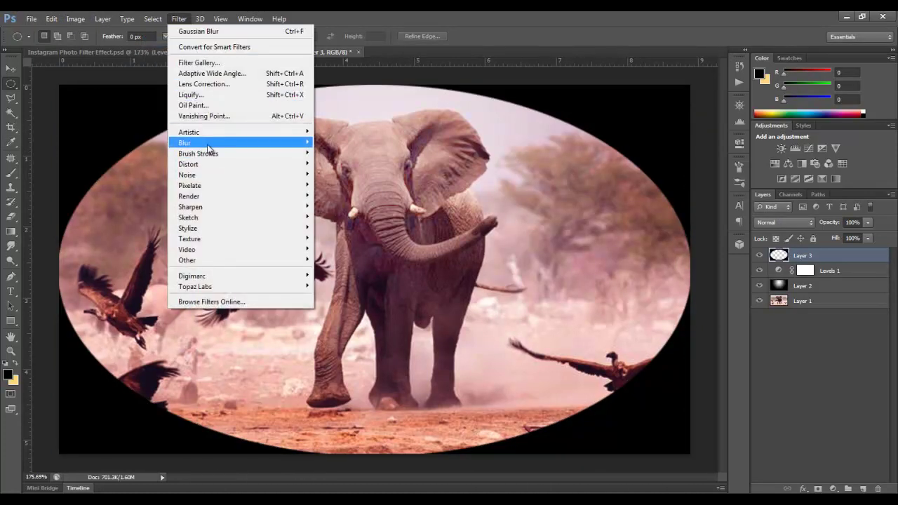
mouse_move(208, 147)
click(124, 222)
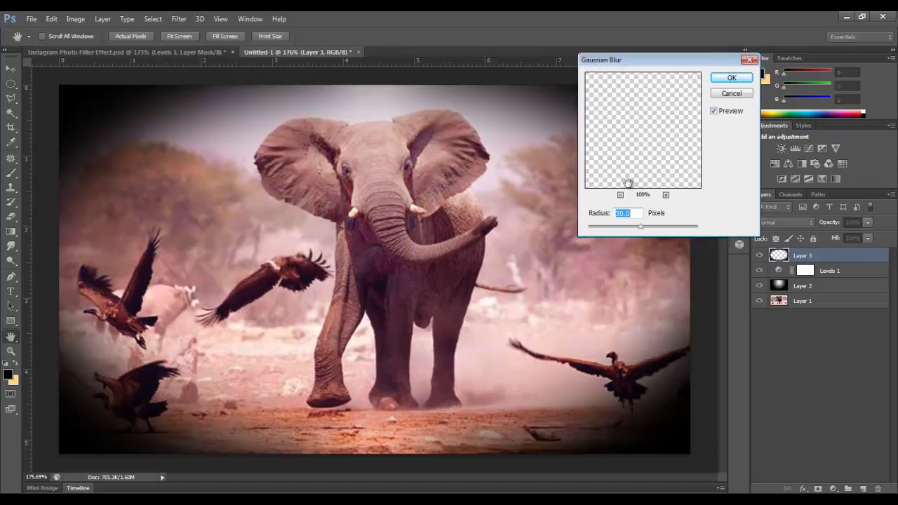
- Apply the 30-pixel blur, scale the vignette to about 124%, and fit the photo to the window
click(732, 78)
key(m)
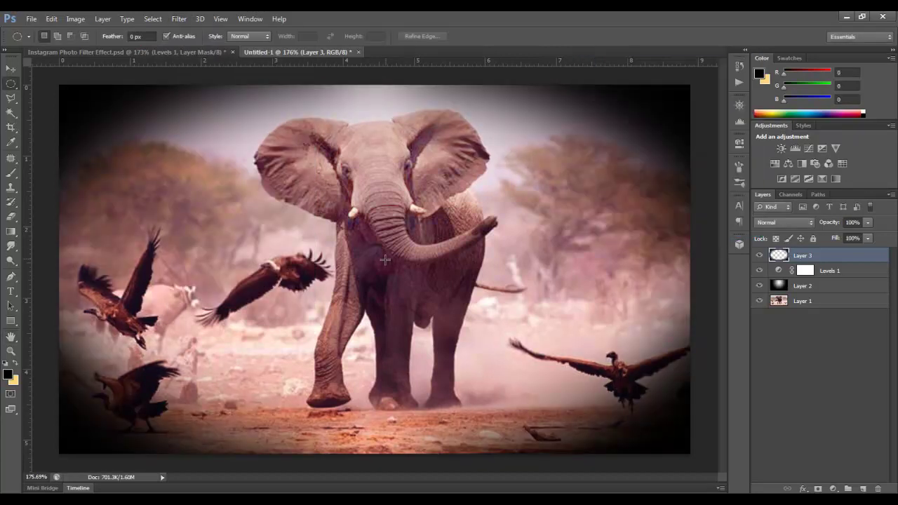
scroll(319, 278, down, 4)
key(ctrl+t)
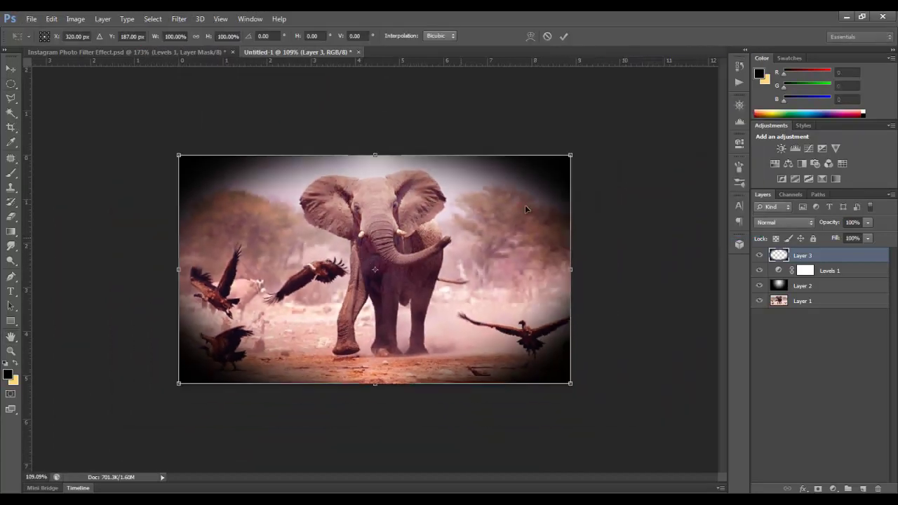
drag(574, 150, 616, 123)
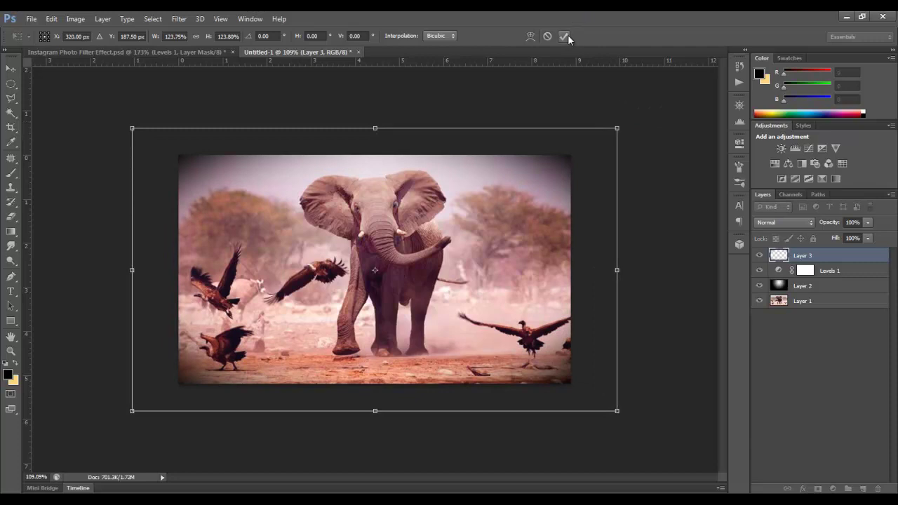
click(564, 35)
key(ctrl+0)
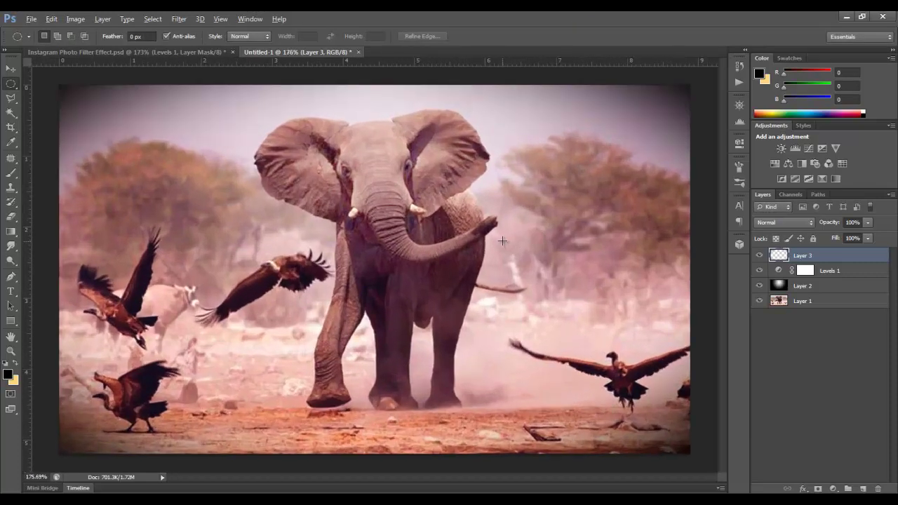
key(alt)
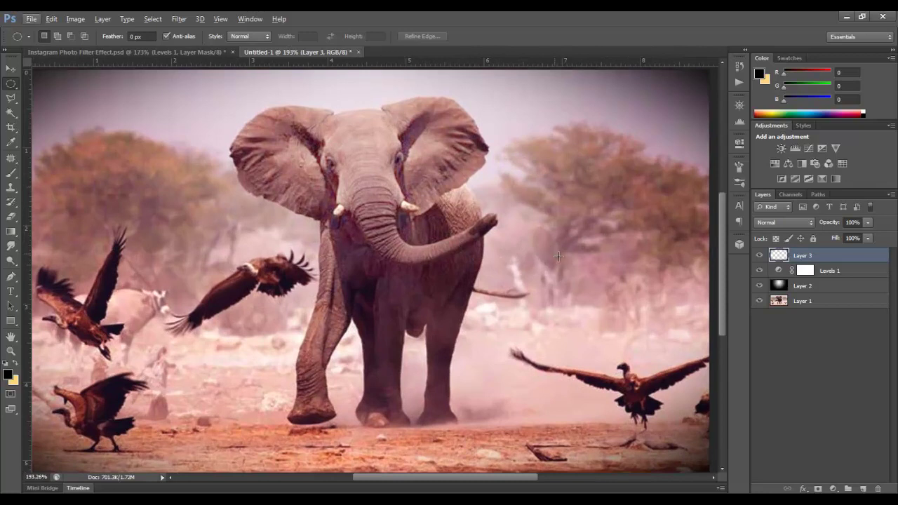
- Delete Layer 3, Levels 1 and Layer 2 together
shift+click(830, 287)
drag(833, 288, 878, 488)
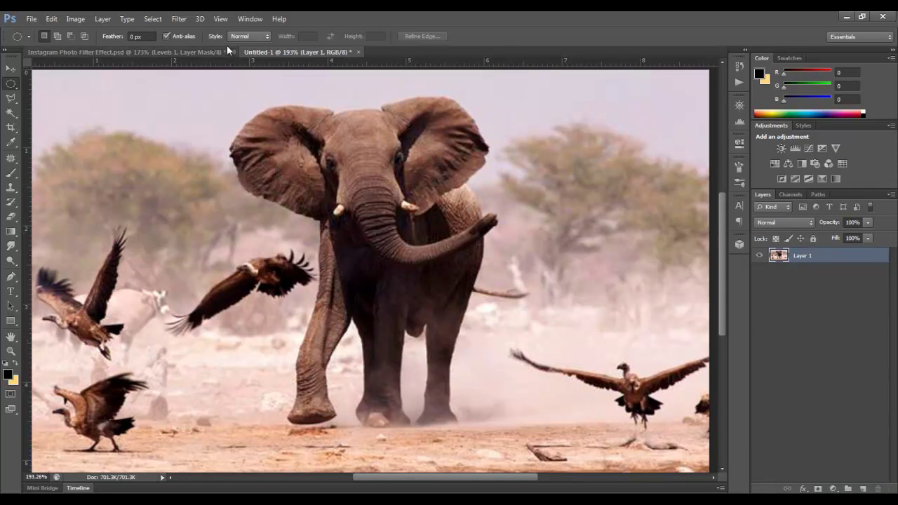
- Add a Gradient Fill 1 layer with Radial style above Layer 1
click(103, 18)
mouse_move(119, 105)
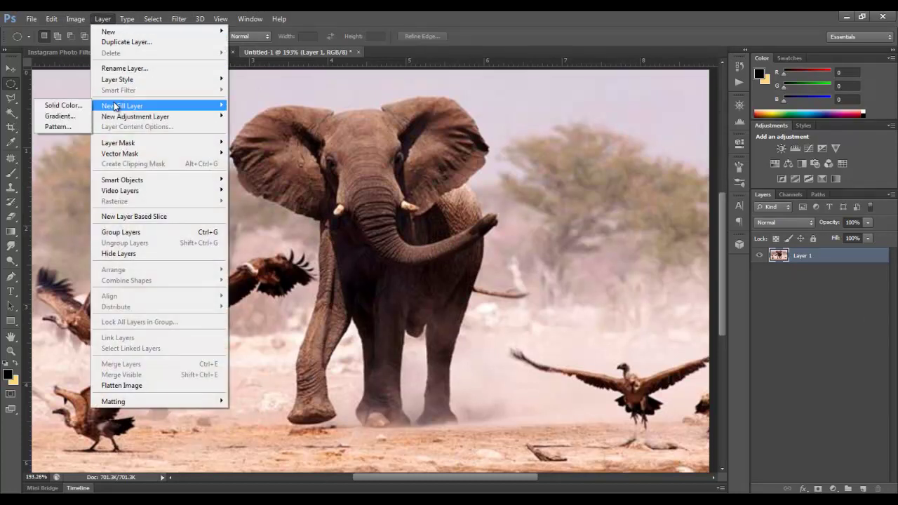
click(73, 116)
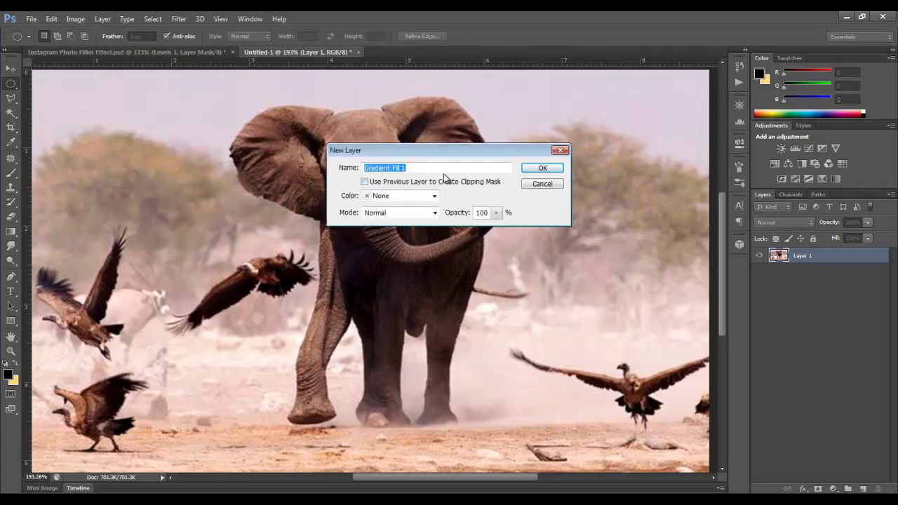
click(542, 169)
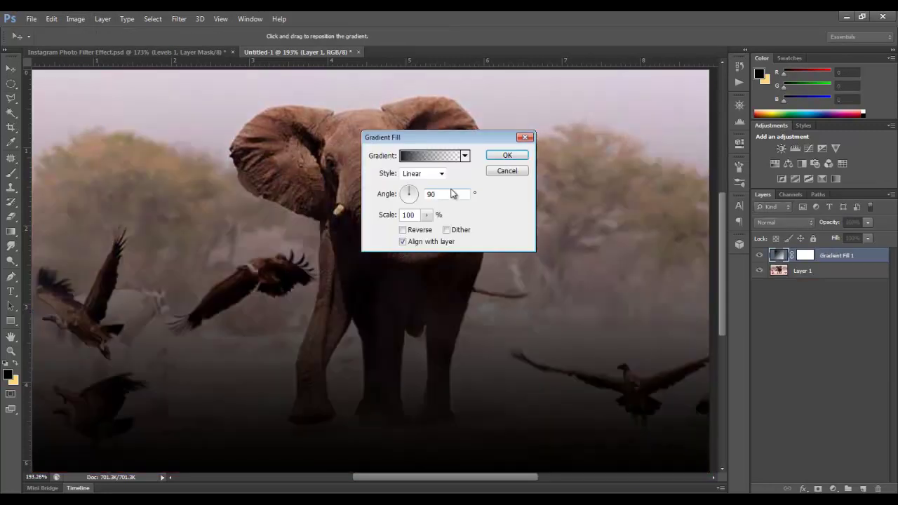
click(433, 178)
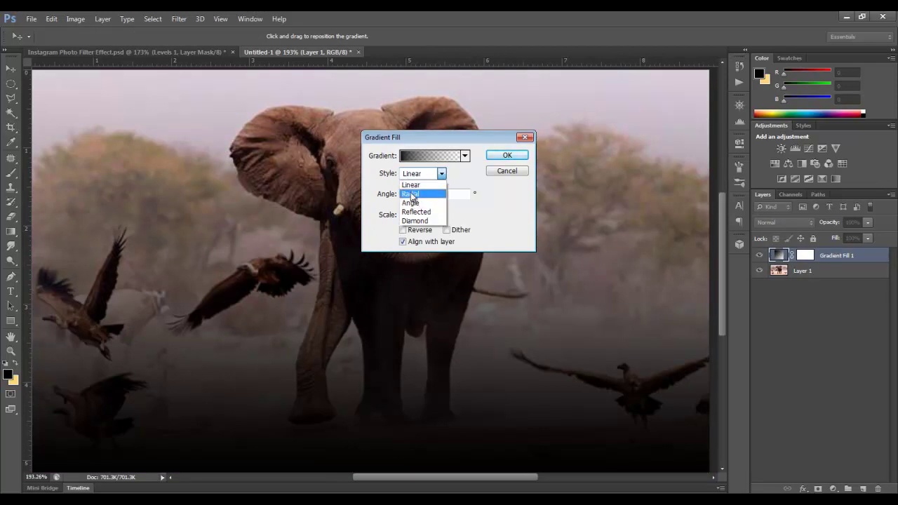
click(413, 195)
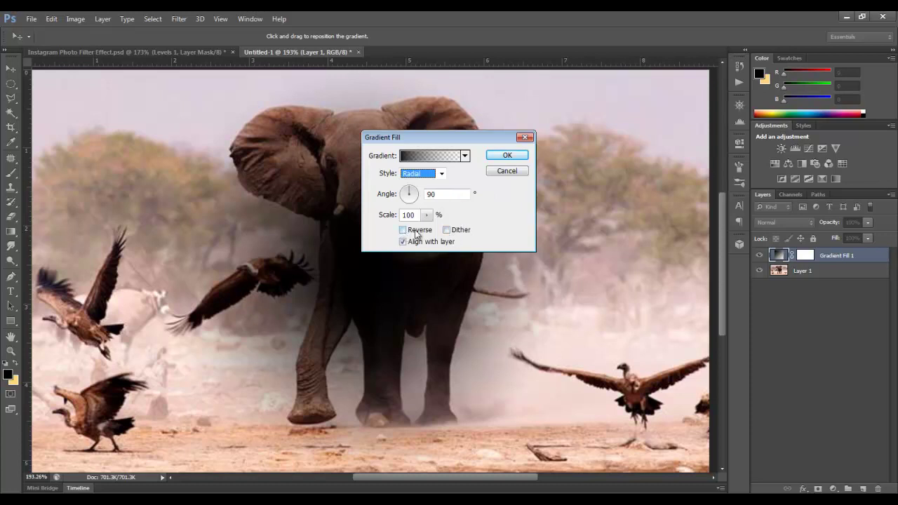
click(502, 159)
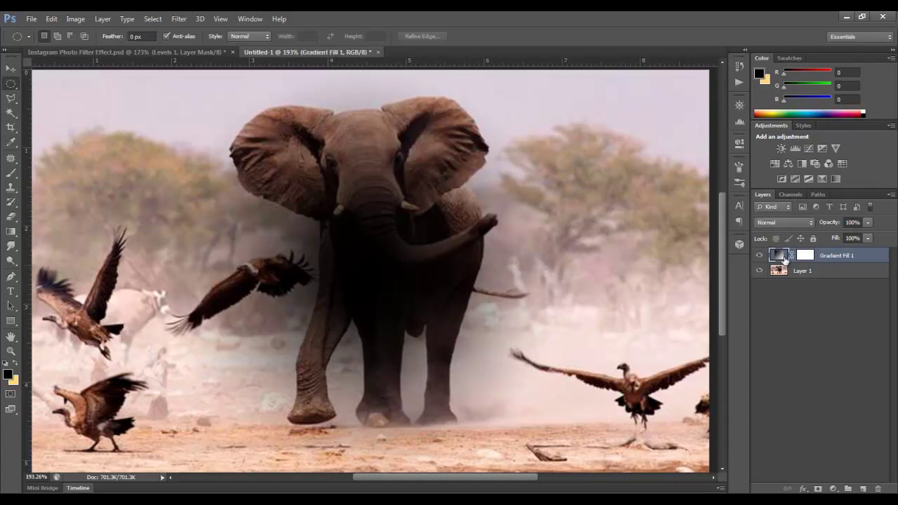
- Change the first gradient fill's left colour stop to pink (d43580)
double_click(780, 255)
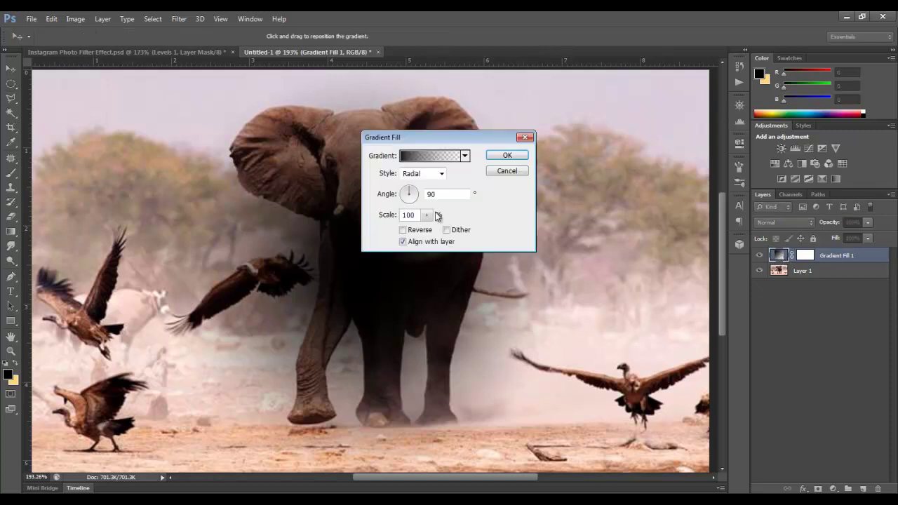
click(443, 155)
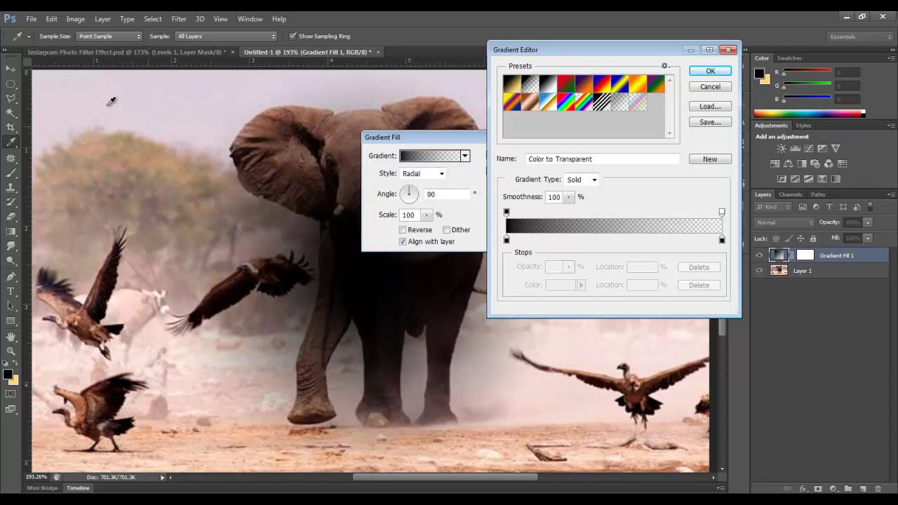
click(506, 240)
double_click(507, 240)
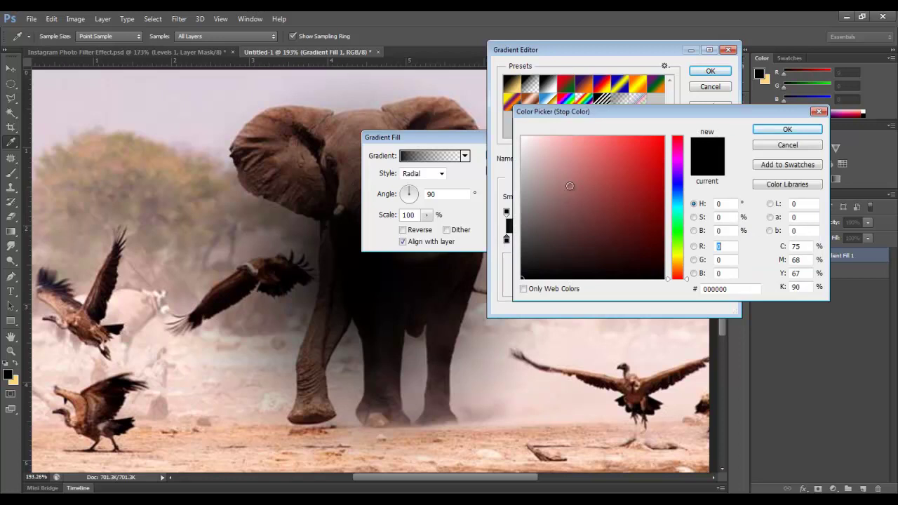
click(684, 151)
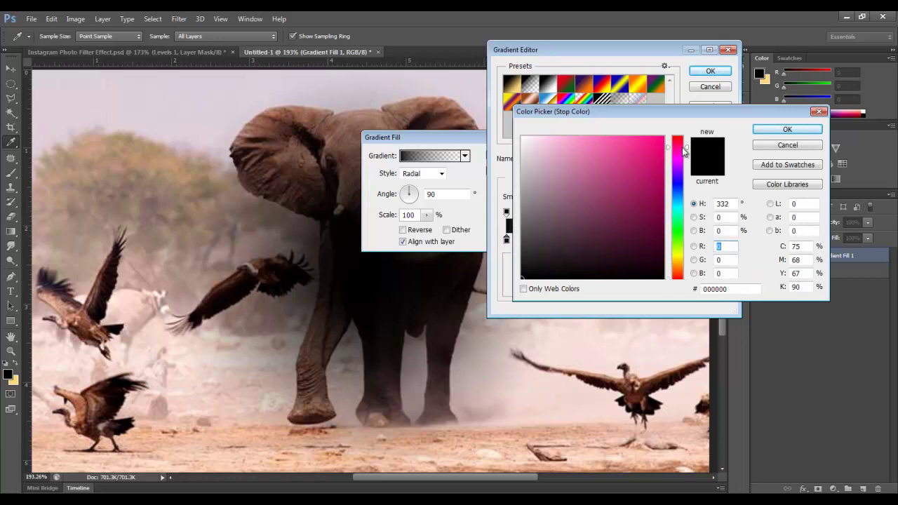
drag(684, 148, 686, 145)
click(628, 160)
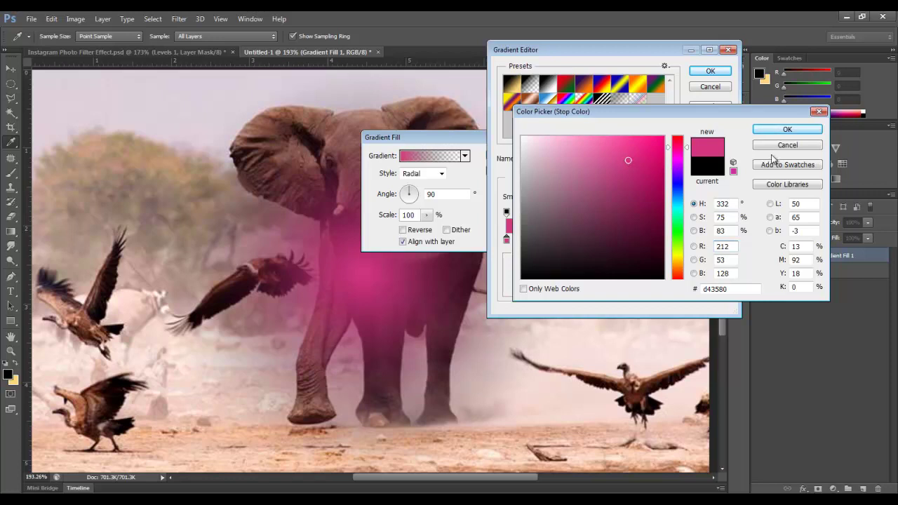
drag(628, 160, 631, 165)
click(784, 130)
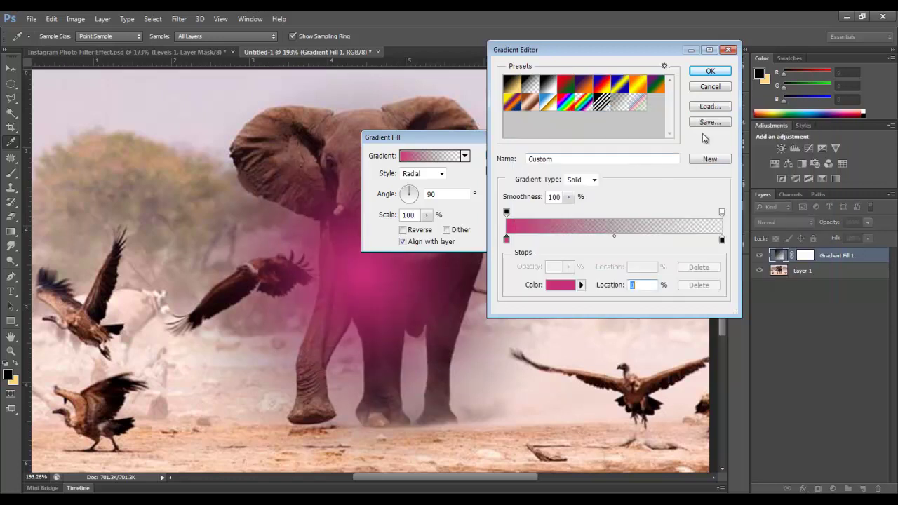
- Apply the pink gradient and set Gradient Fill 1's blend mode to Overlay
click(710, 72)
click(507, 153)
key(m)
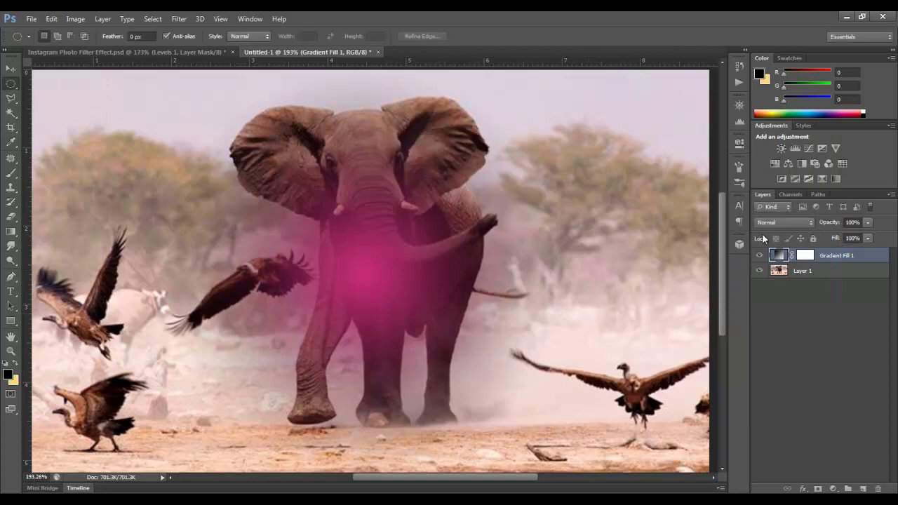
click(773, 223)
click(782, 150)
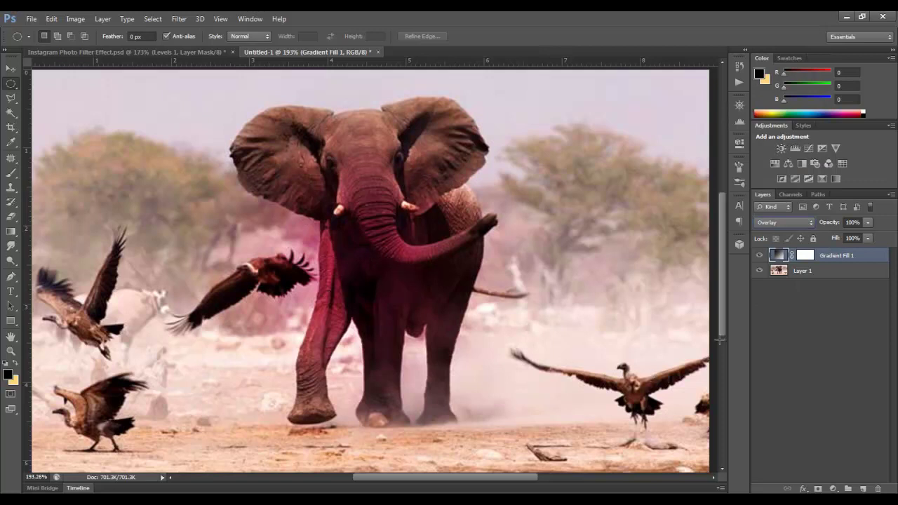
- Add a second Gradient Fill layer with Radial style and Reverse checked
click(834, 489)
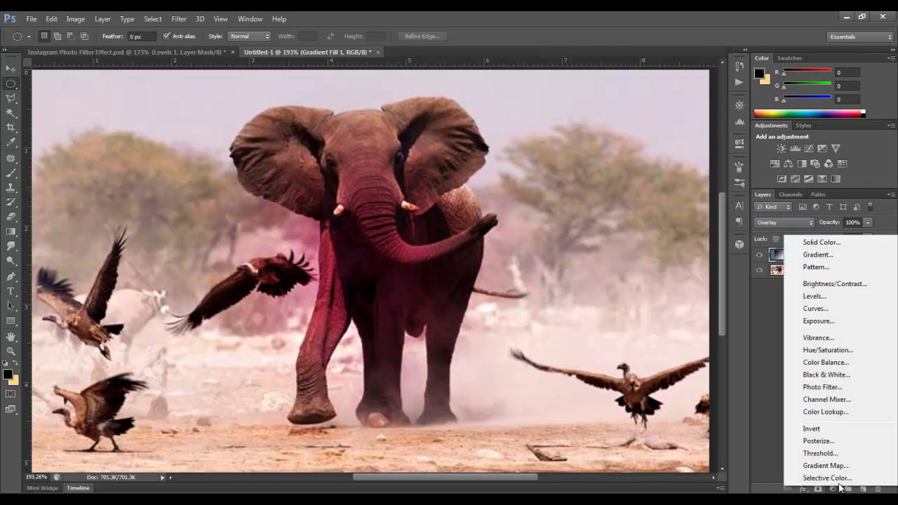
click(757, 334)
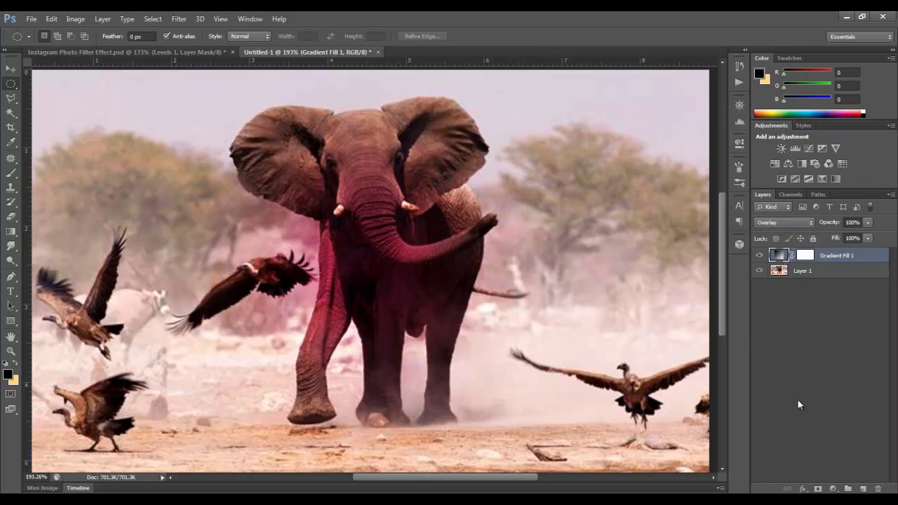
click(833, 489)
click(818, 256)
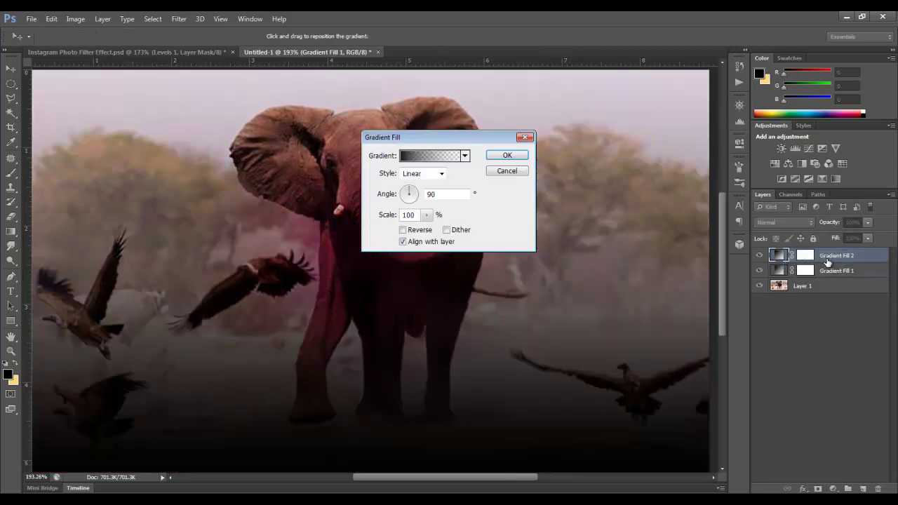
click(410, 174)
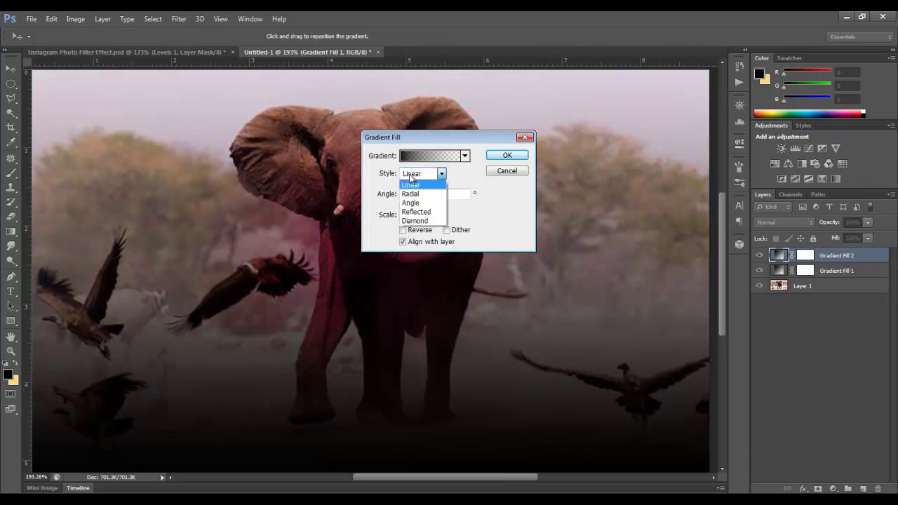
click(420, 195)
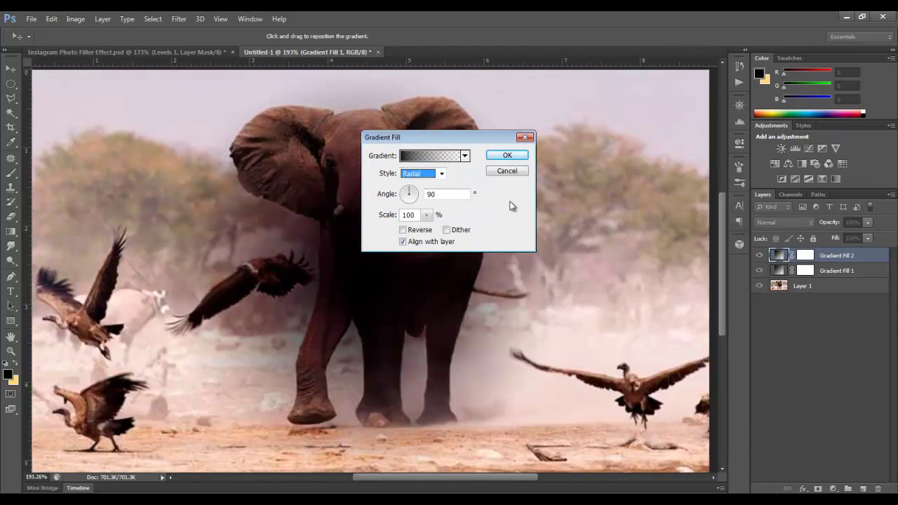
click(404, 230)
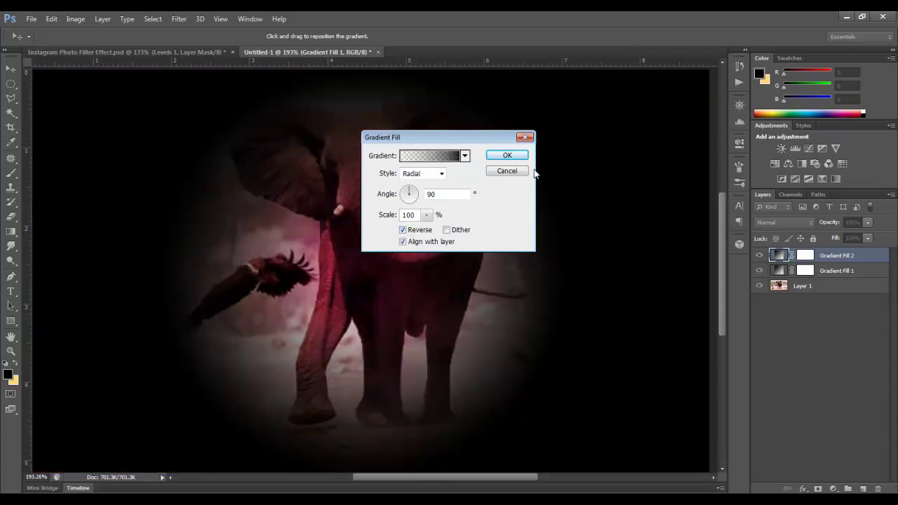
click(441, 158)
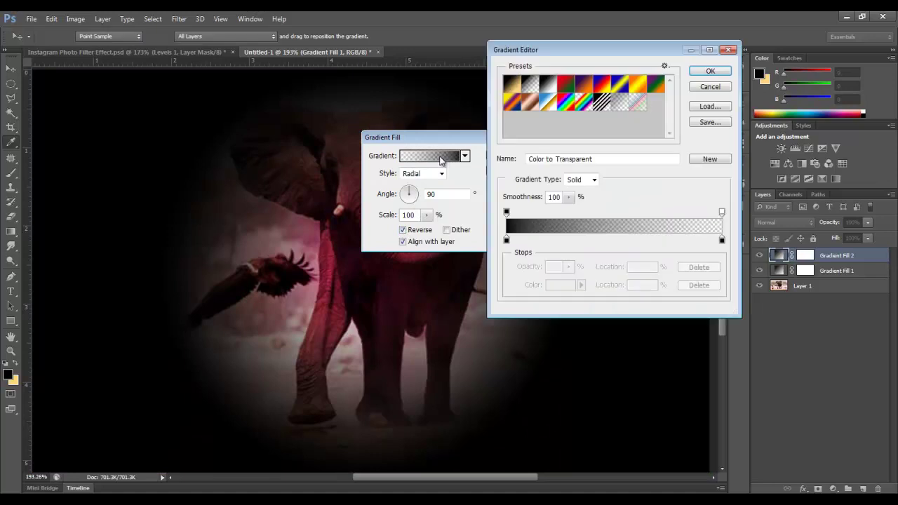
- Change the second gradient's left colour stop to dark violet (2a1b62)
double_click(506, 240)
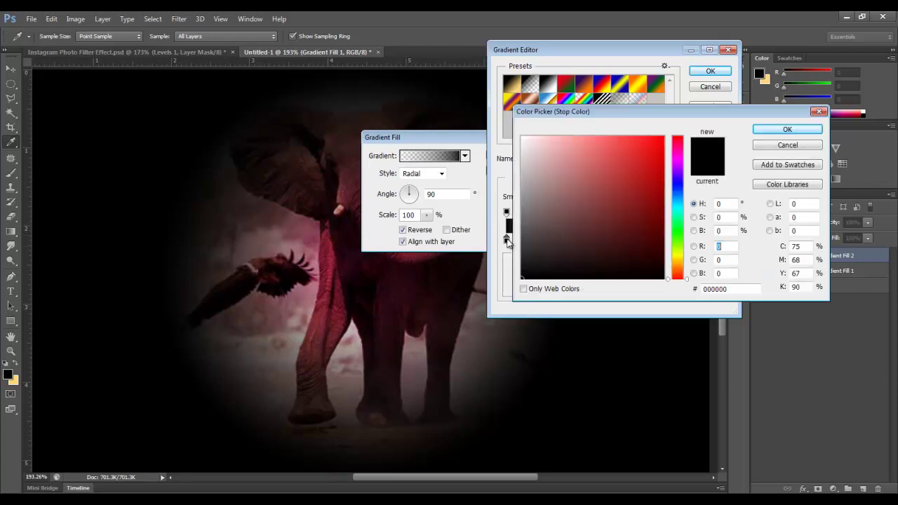
mouse_move(679, 184)
mouse_down()
mouse_move(679, 193)
mouse_move(680, 179)
mouse_up()
click(622, 226)
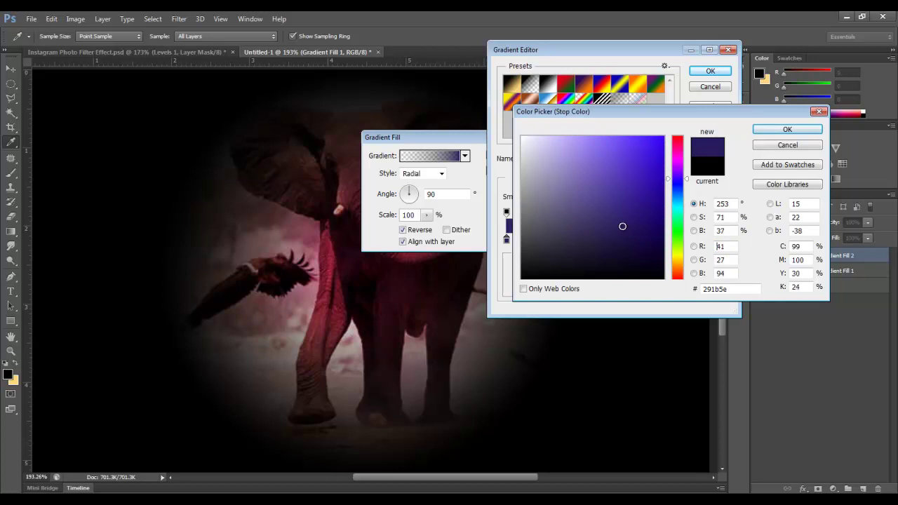
drag(622, 225, 623, 224)
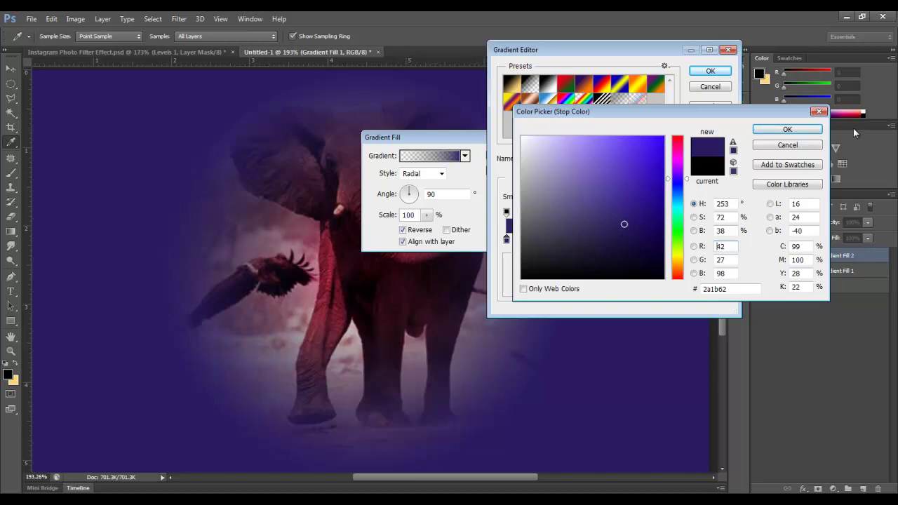
click(787, 129)
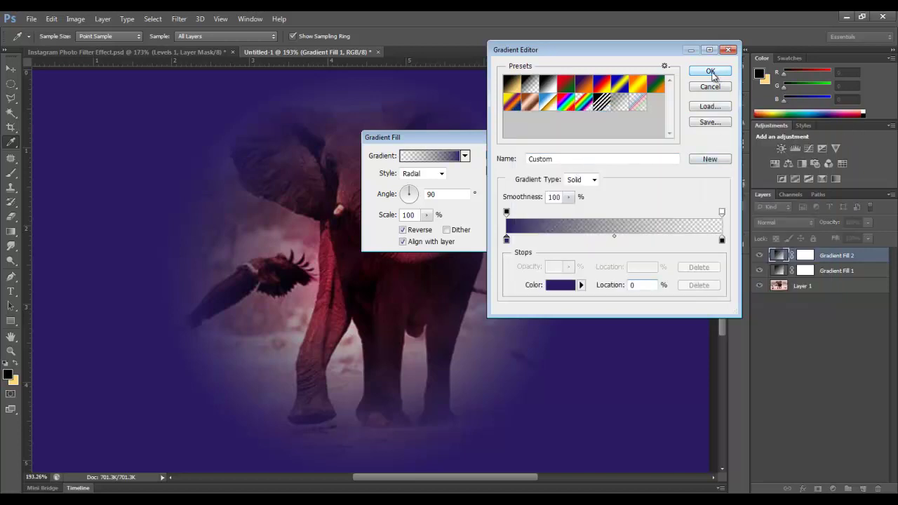
- Apply the violet gradient and set Gradient Fill 2's blend mode to Overlay
click(711, 72)
click(511, 153)
click(785, 222)
click(784, 149)
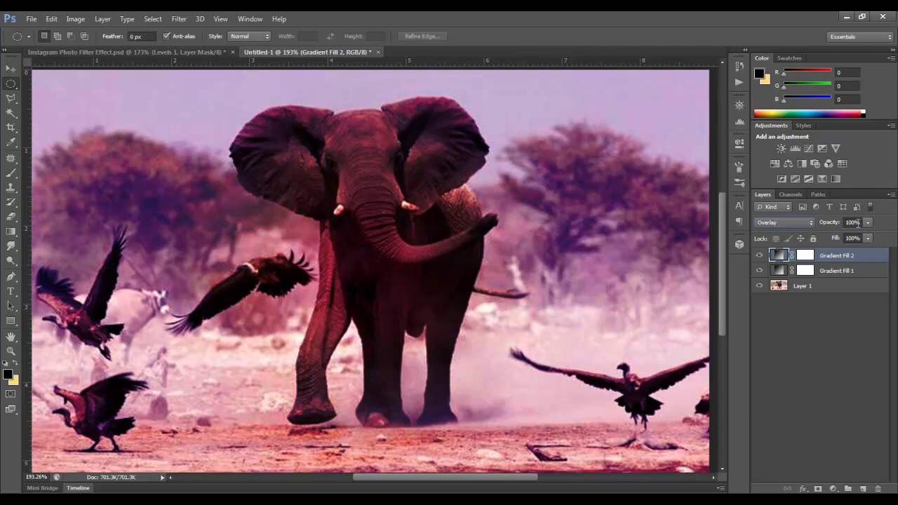
- Set Gradient Fill 2 and Gradient Fill 1 to 50% opacity each
click(852, 222)
text(50)
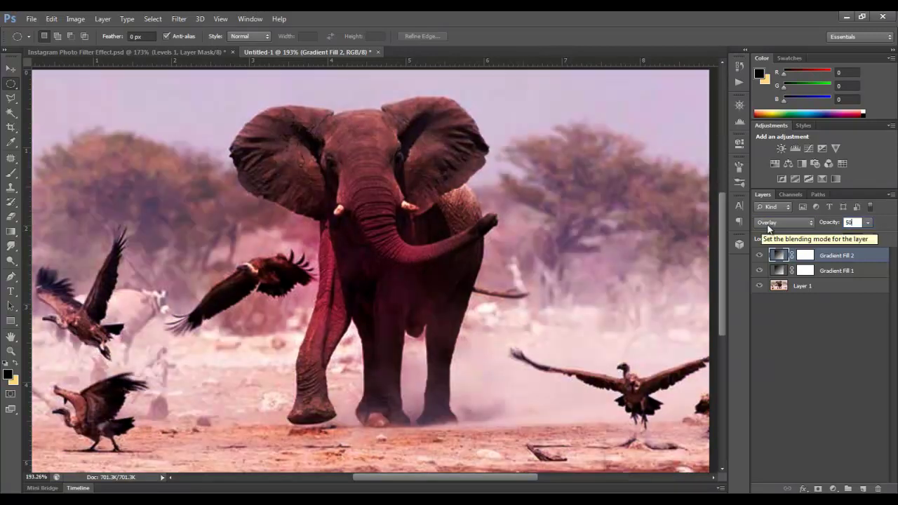
click(821, 272)
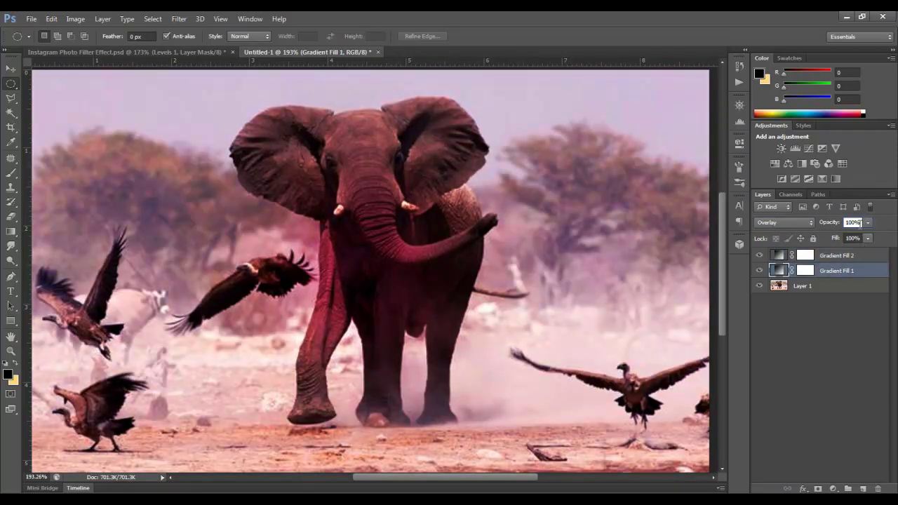
text(50)
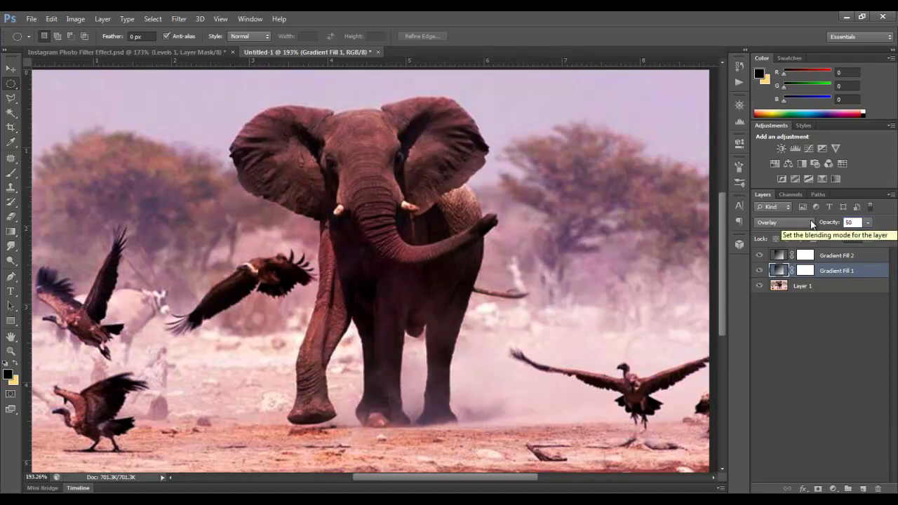
click(809, 330)
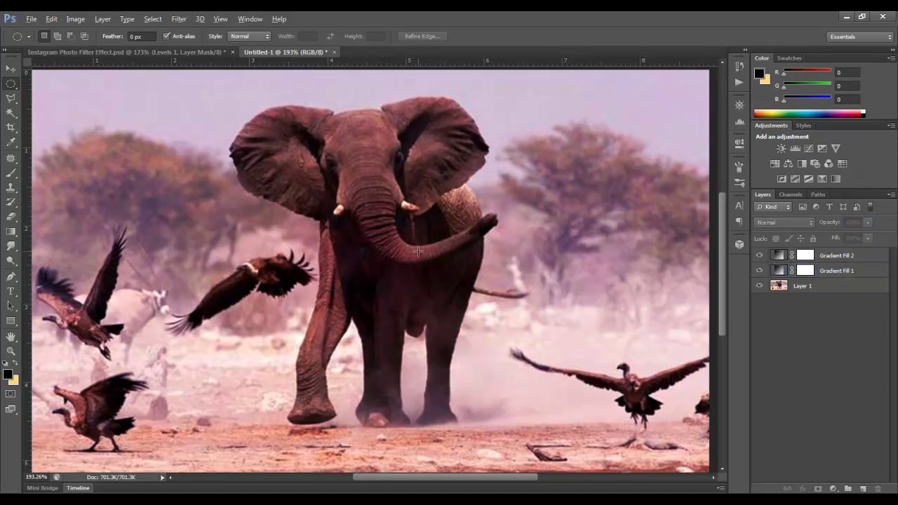
alt+scroll(421, 249, down, 3)
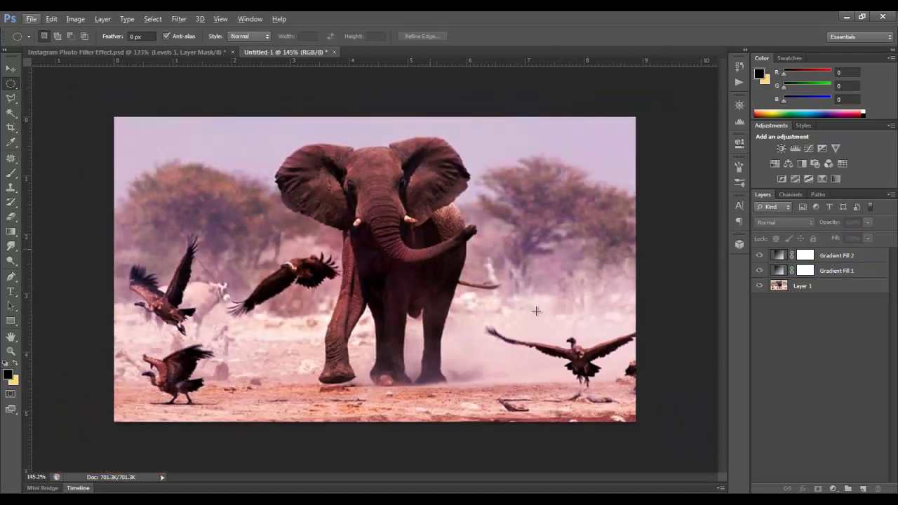
- Add a new Layer 2 on top and draw an elliptical selection spanning the photo
click(860, 258)
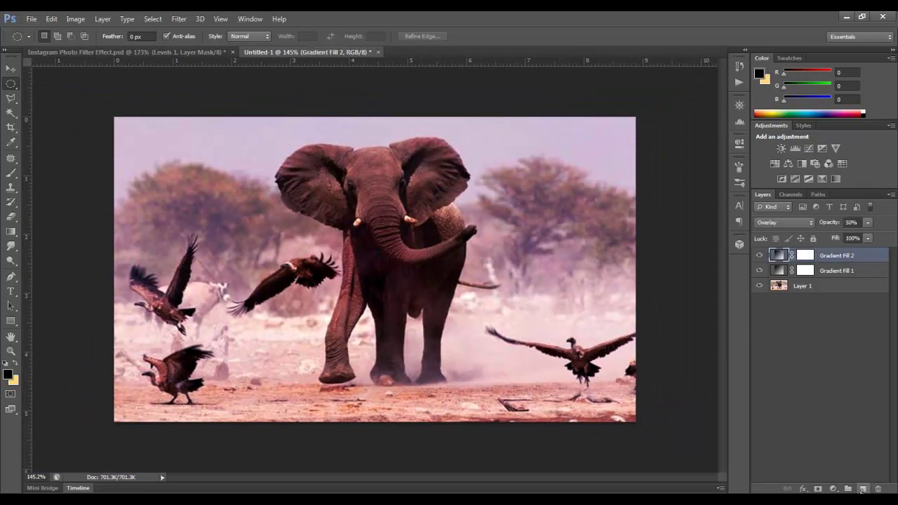
click(863, 489)
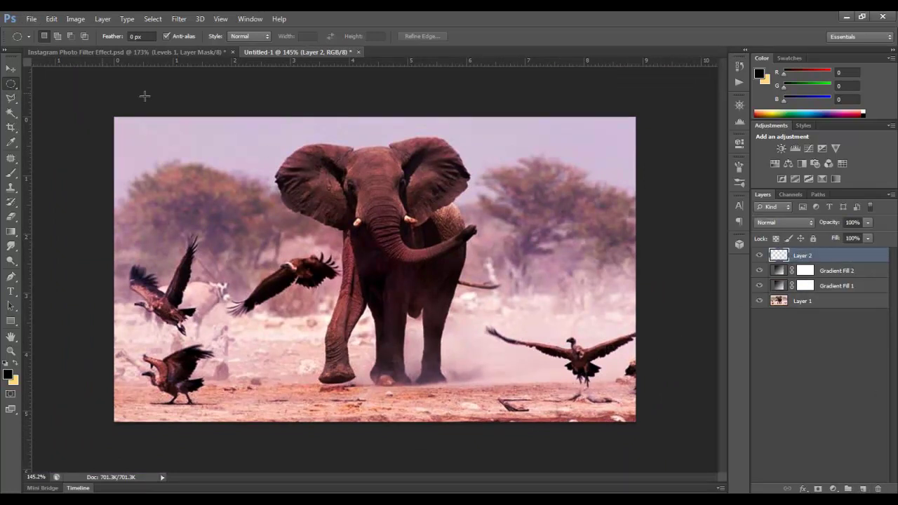
drag(118, 121, 623, 405)
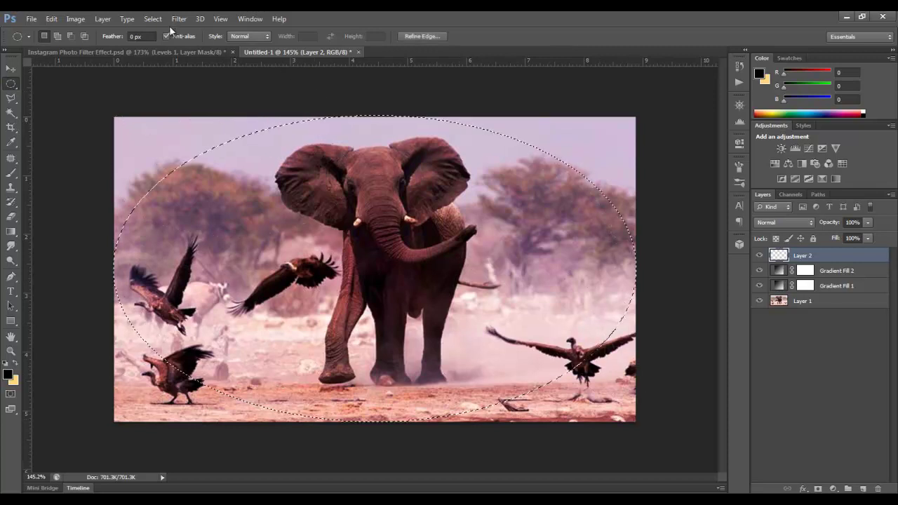
click(52, 19)
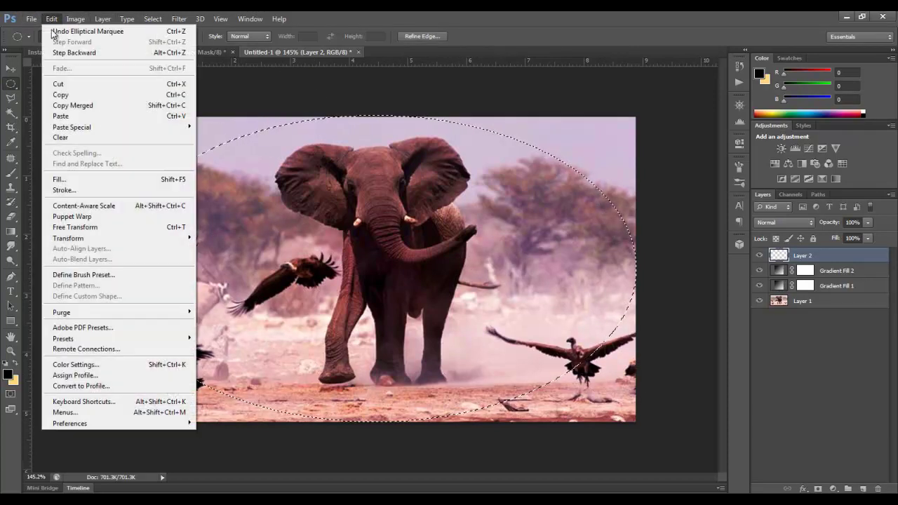
click(104, 179)
click(643, 150)
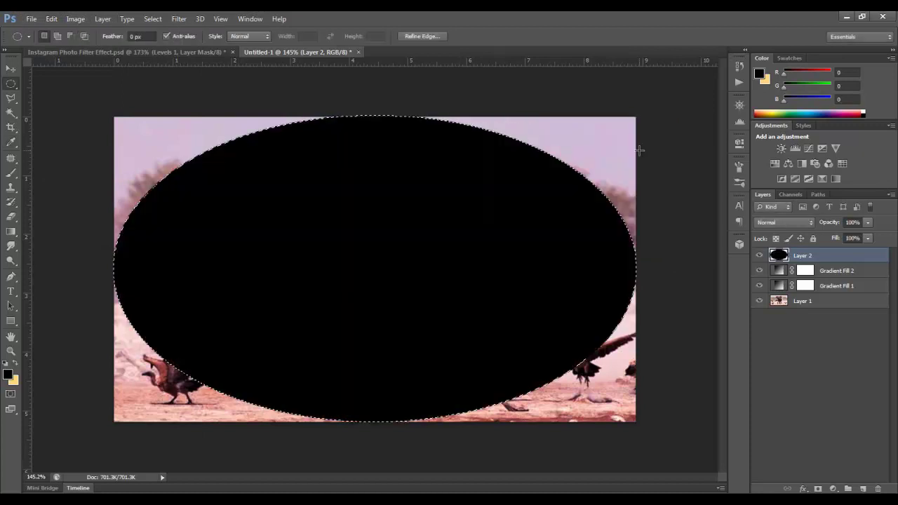
key(ctrl+z)
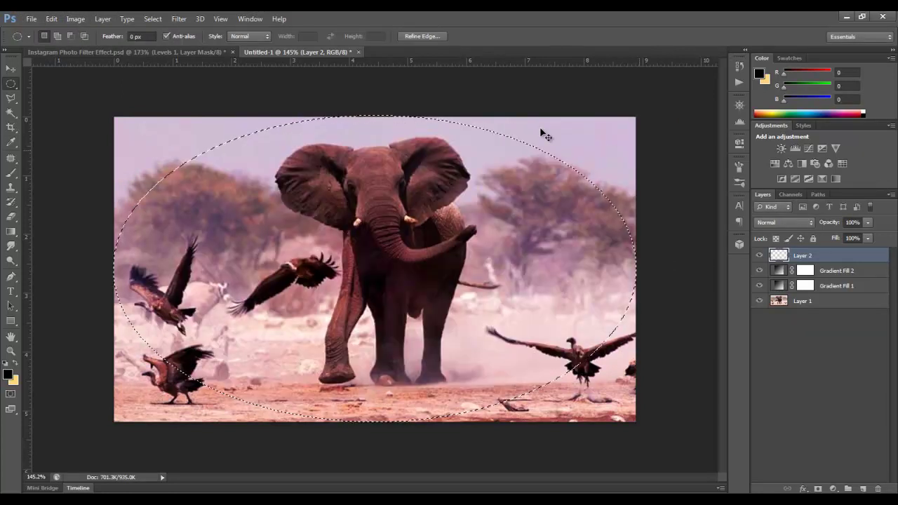
- Invert the oval selection, fill the outside with black, then deselect
click(152, 18)
click(160, 62)
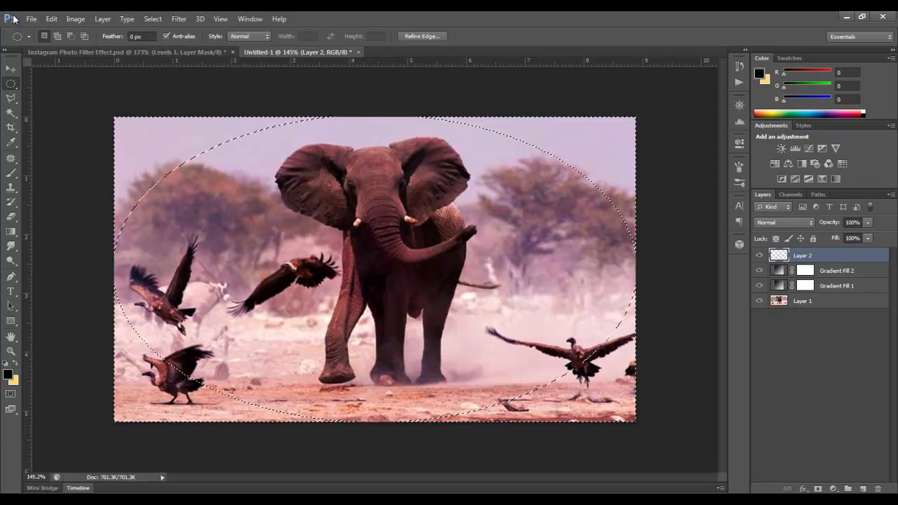
click(51, 19)
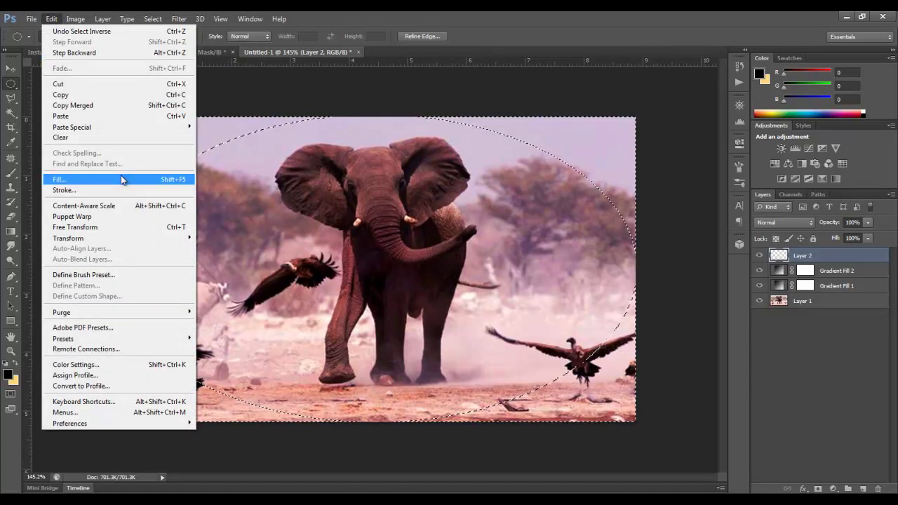
click(59, 179)
click(631, 151)
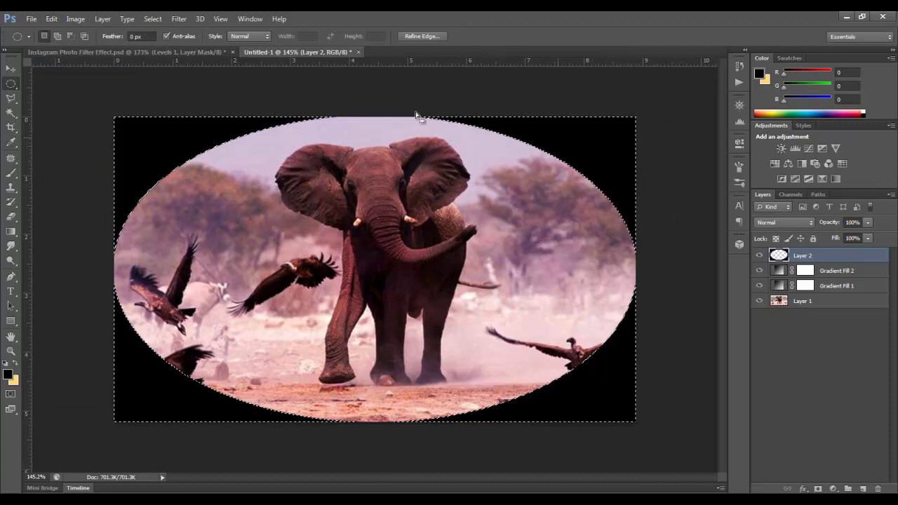
click(153, 19)
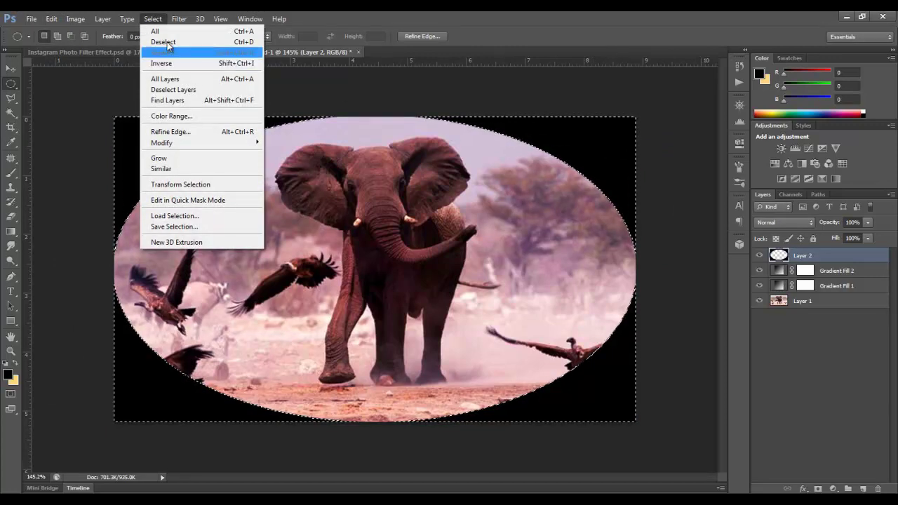
click(171, 43)
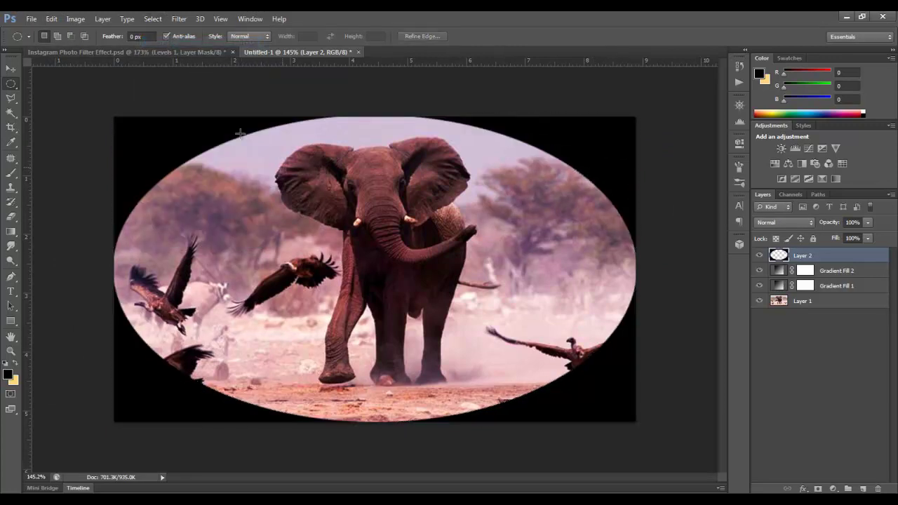
- Soften the black oval frame with a 30 px Gaussian Blur
click(180, 19)
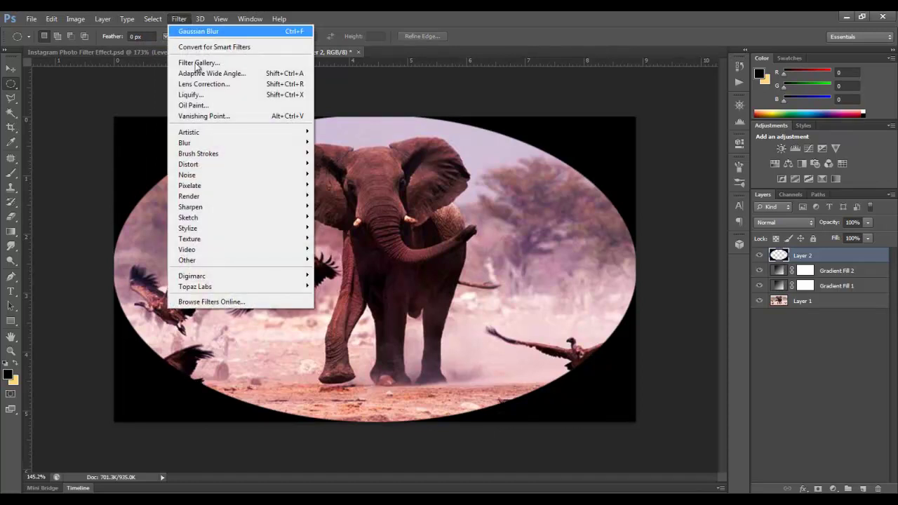
mouse_move(242, 144)
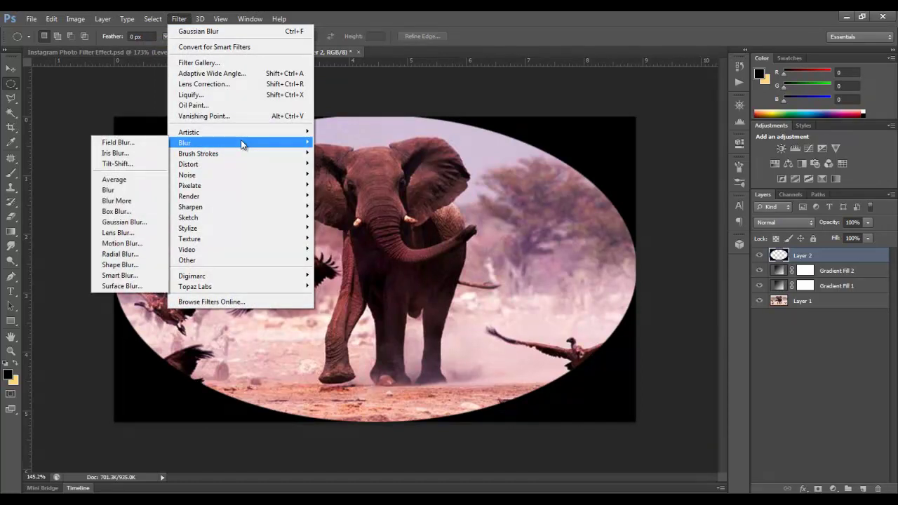
click(124, 223)
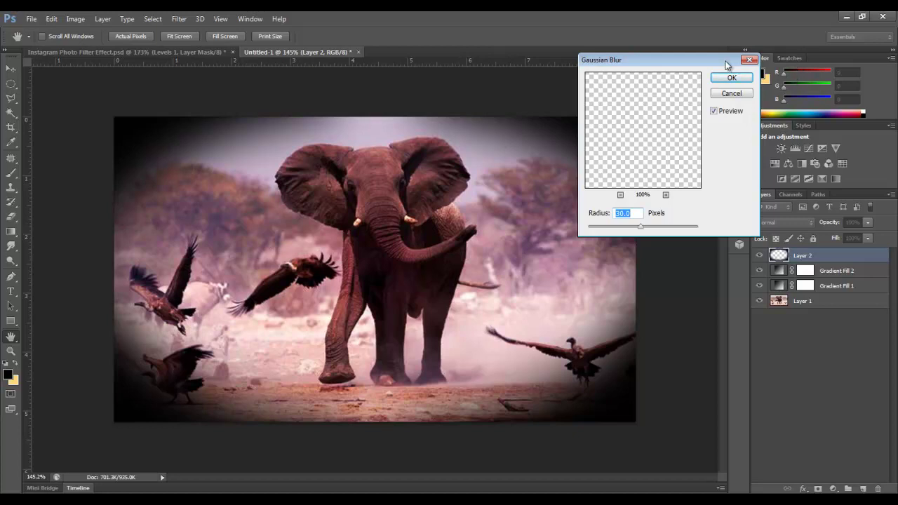
click(732, 79)
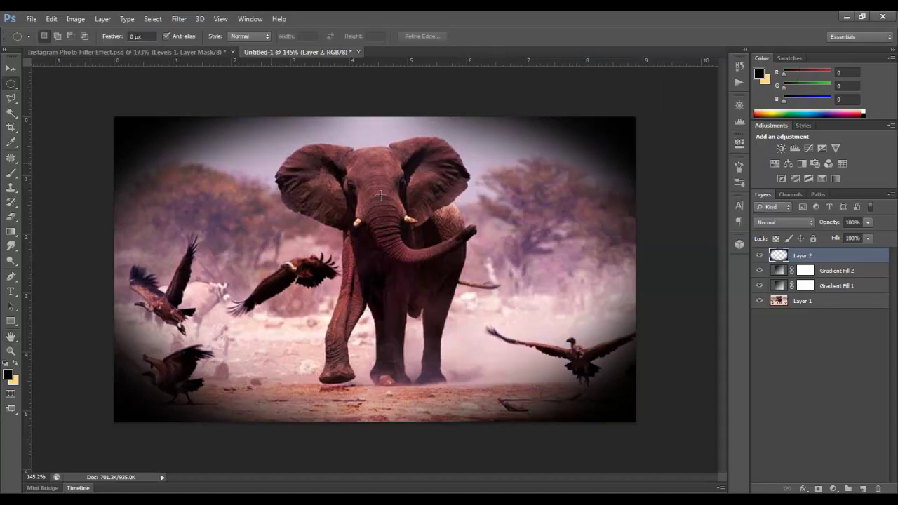
- Scale Layer 2's blurred frame up to about 123% past the canvas edges
key(ctrl+t)
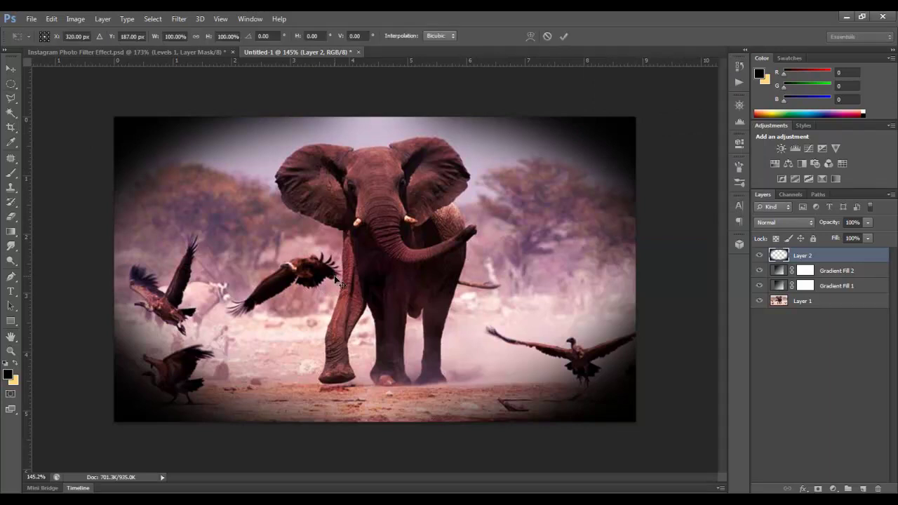
drag(636, 118, 693, 75)
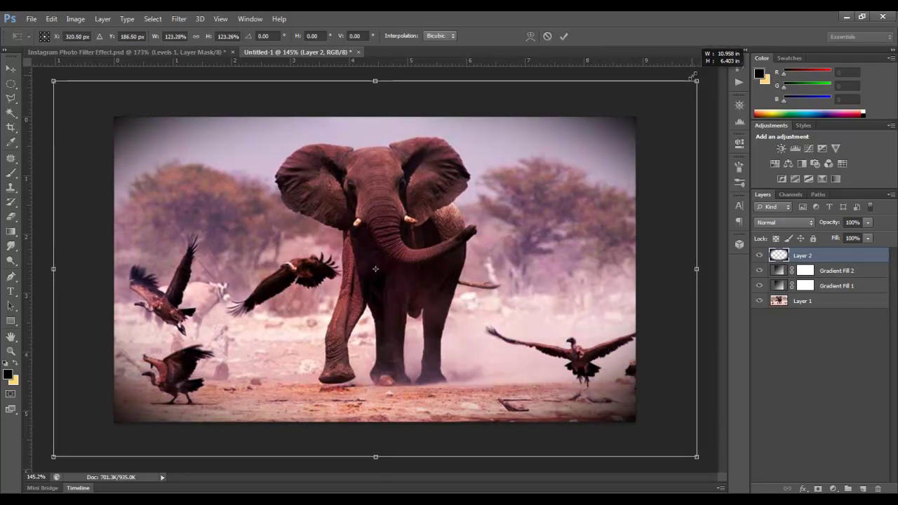
click(563, 36)
scroll(469, 240, up, 2)
key(alt)
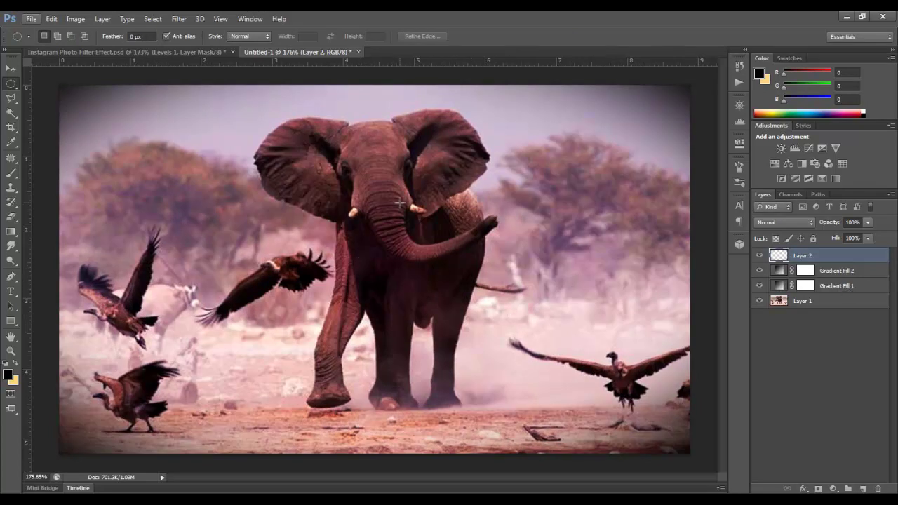
- Add a Sepia Photo Filter adjustment above Layer 1 with density 76
click(828, 305)
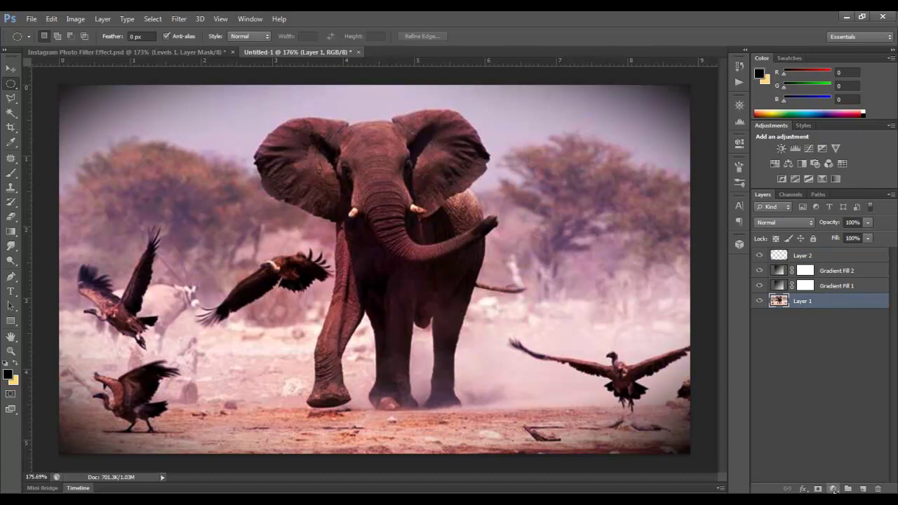
click(834, 489)
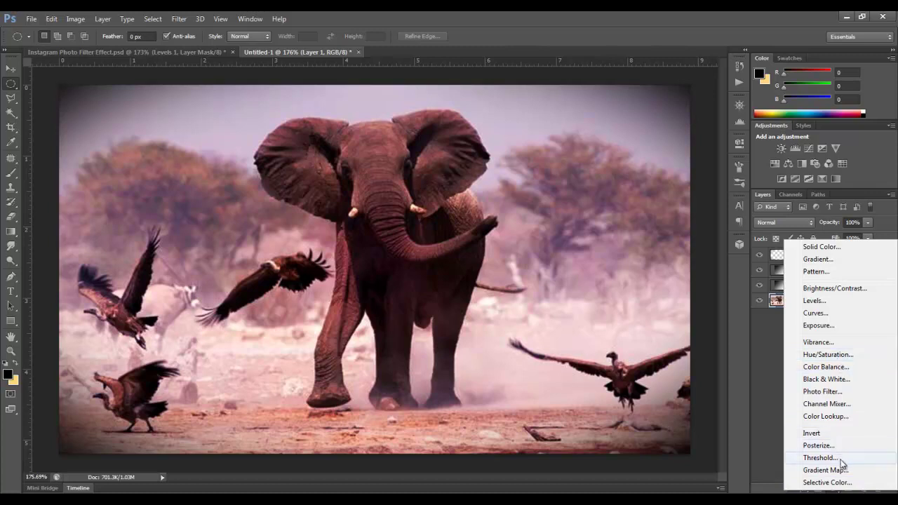
click(842, 392)
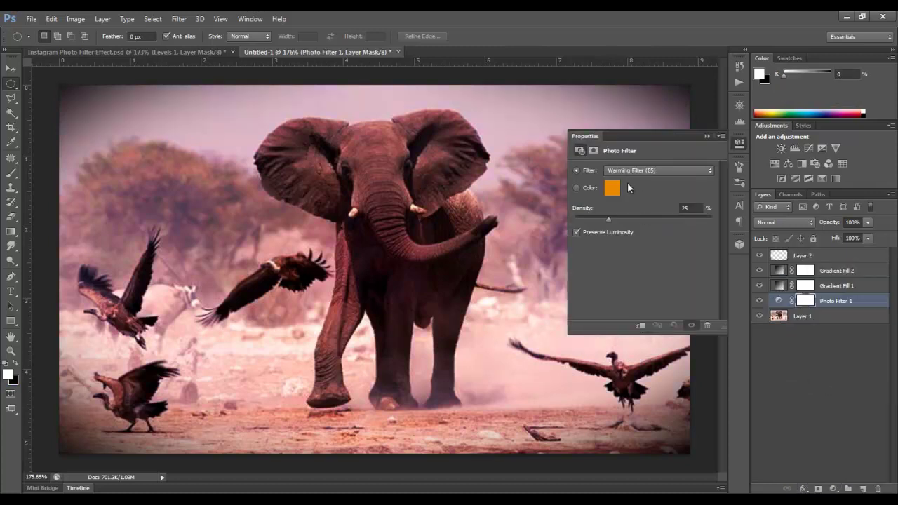
click(658, 170)
click(658, 309)
drag(580, 208, 612, 212)
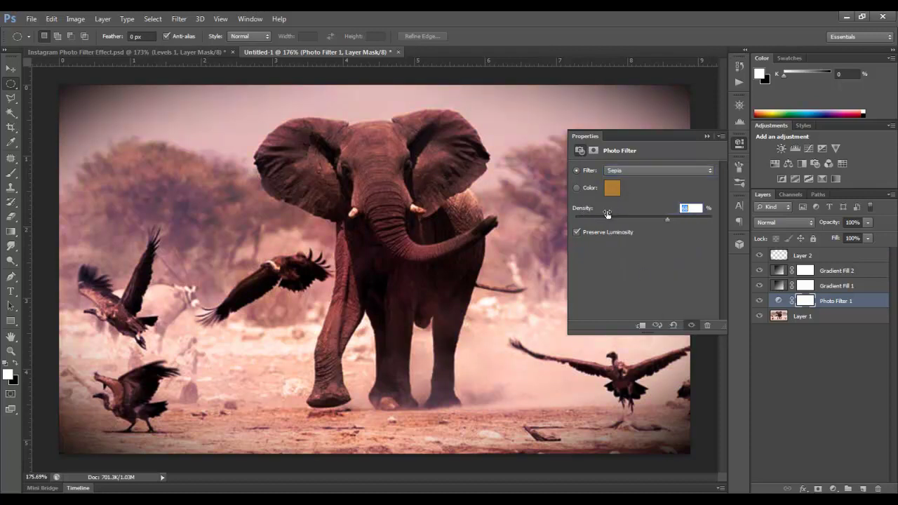
click(707, 136)
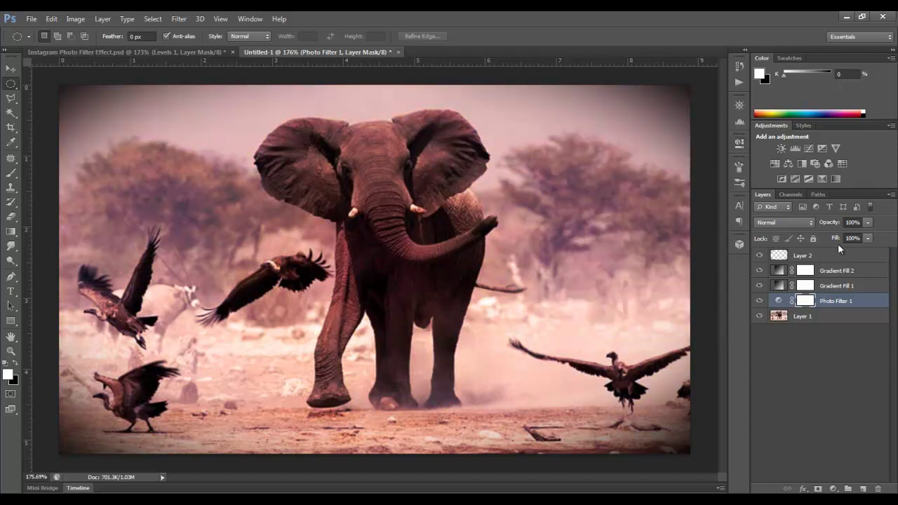
- Lower the Photo Filter layer's opacity to 31% and blend it as Overlay
drag(832, 222, 793, 223)
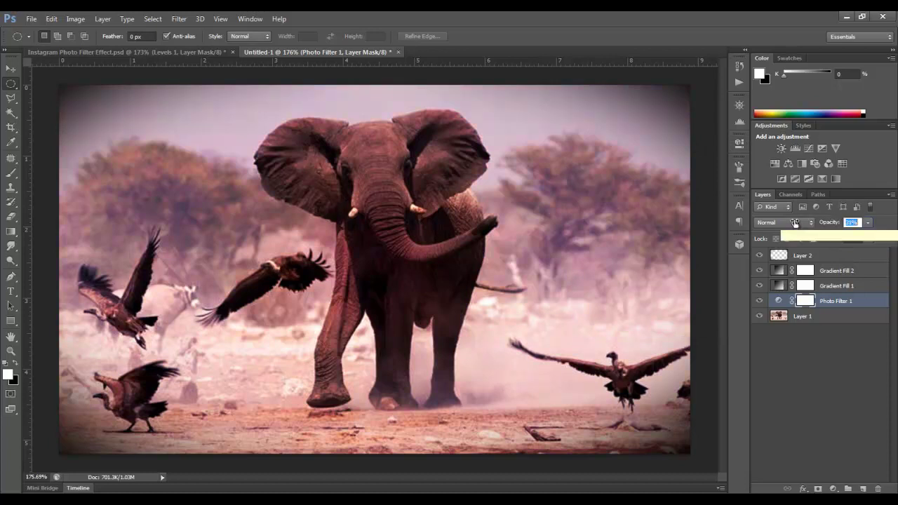
click(758, 301)
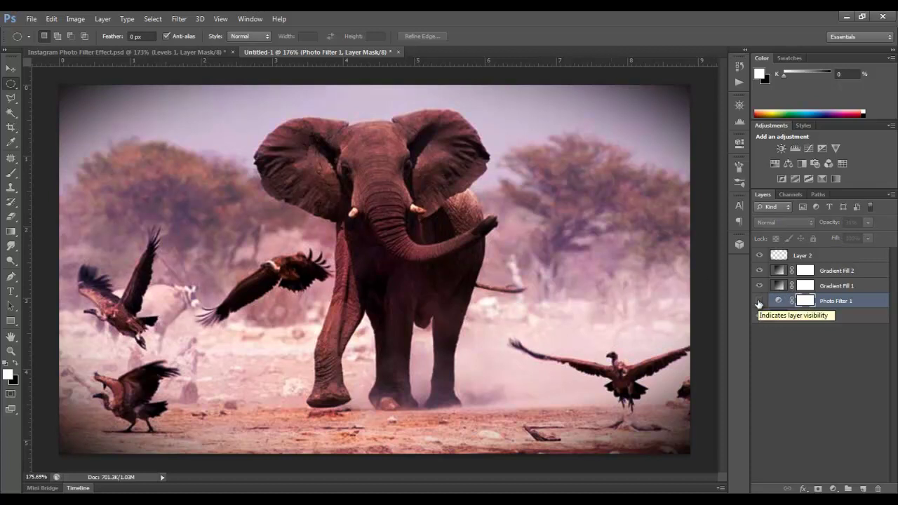
click(758, 302)
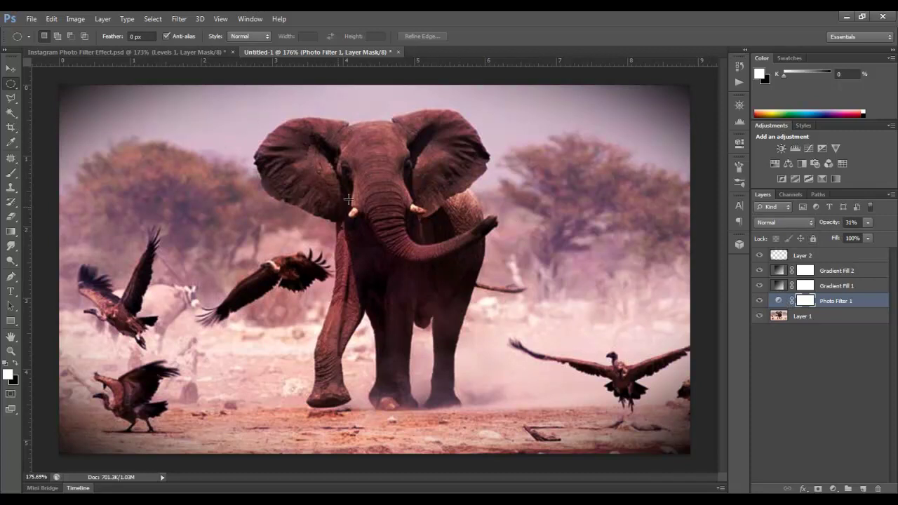
click(841, 288)
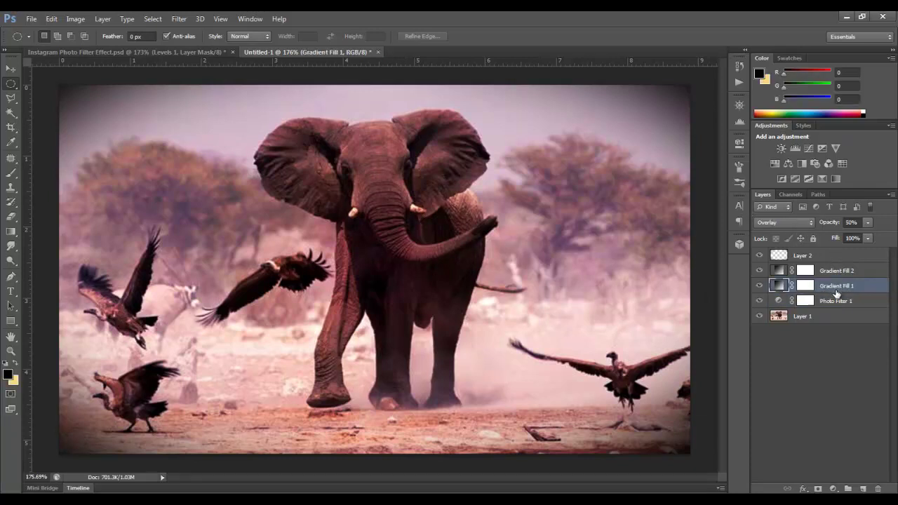
click(826, 303)
click(782, 223)
click(786, 150)
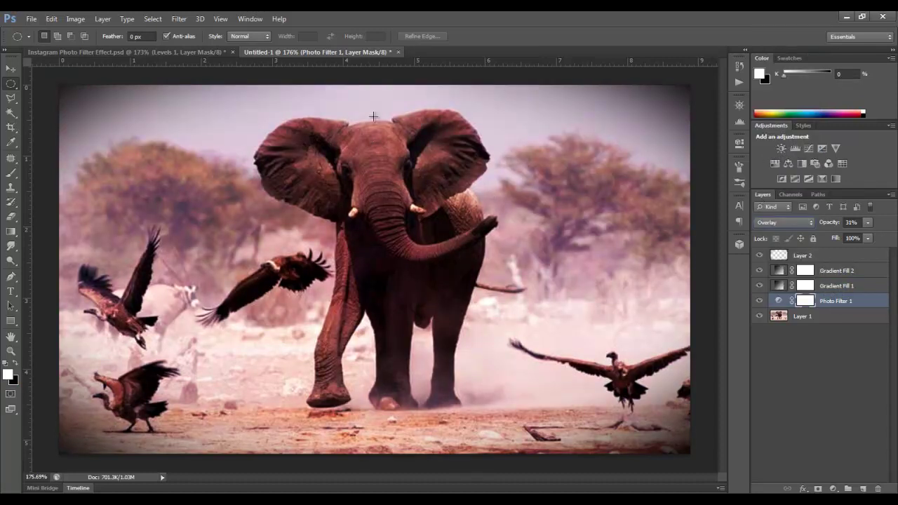
click(791, 365)
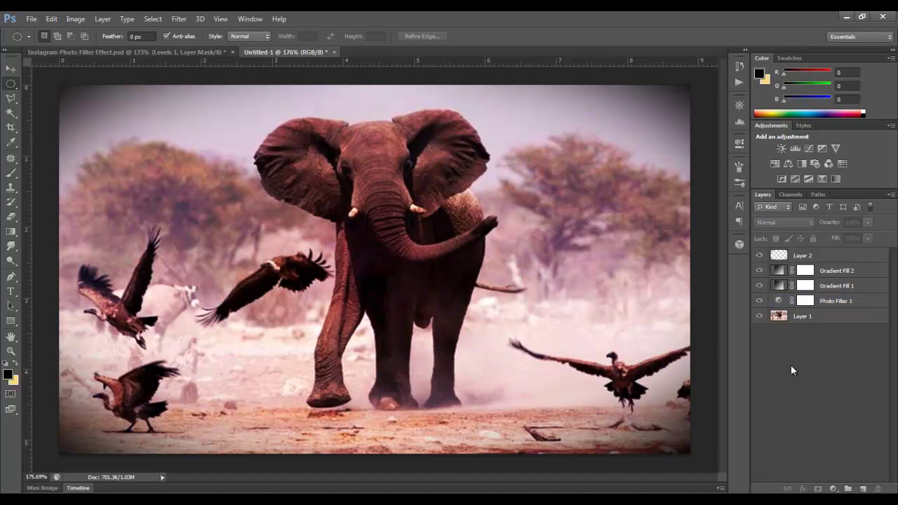